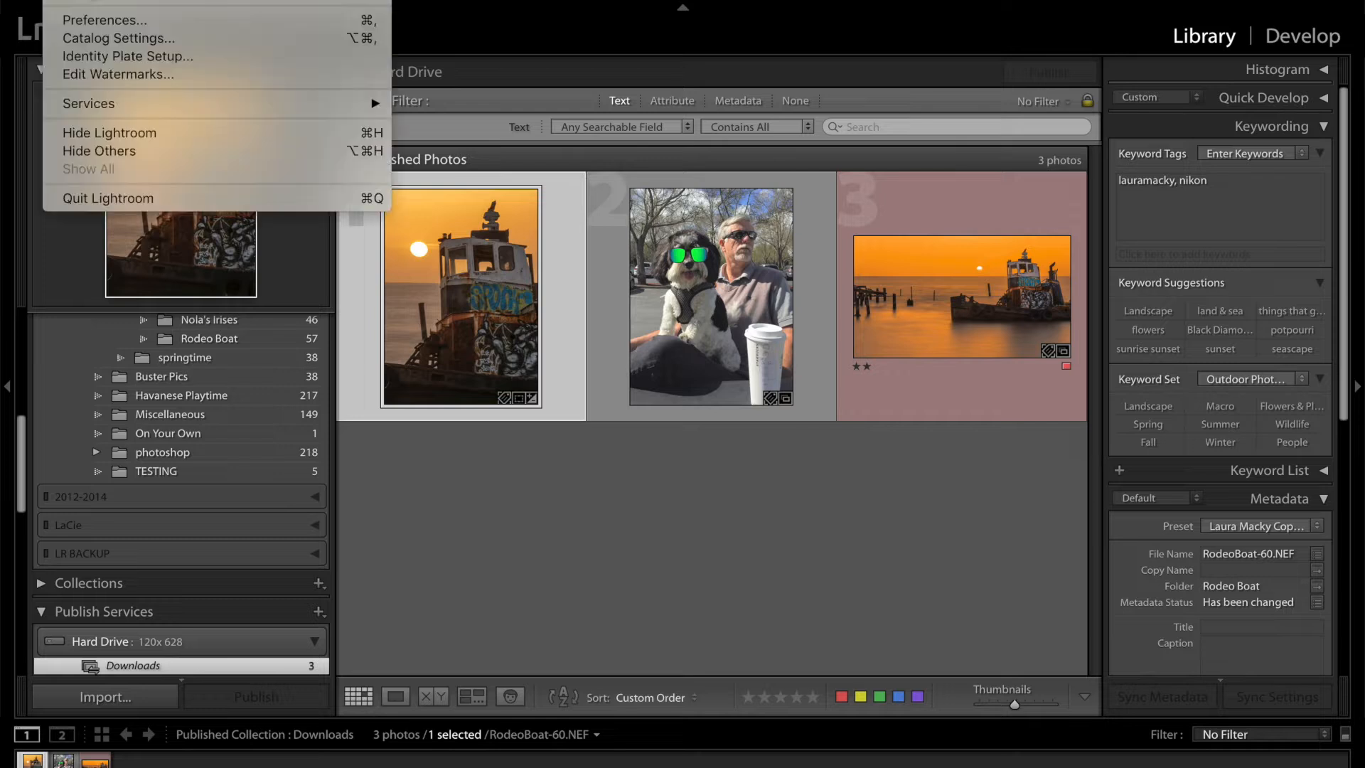
Step: Open the watermark editor and replace the text watermark with the photographer's full name
left_click(99, 74)
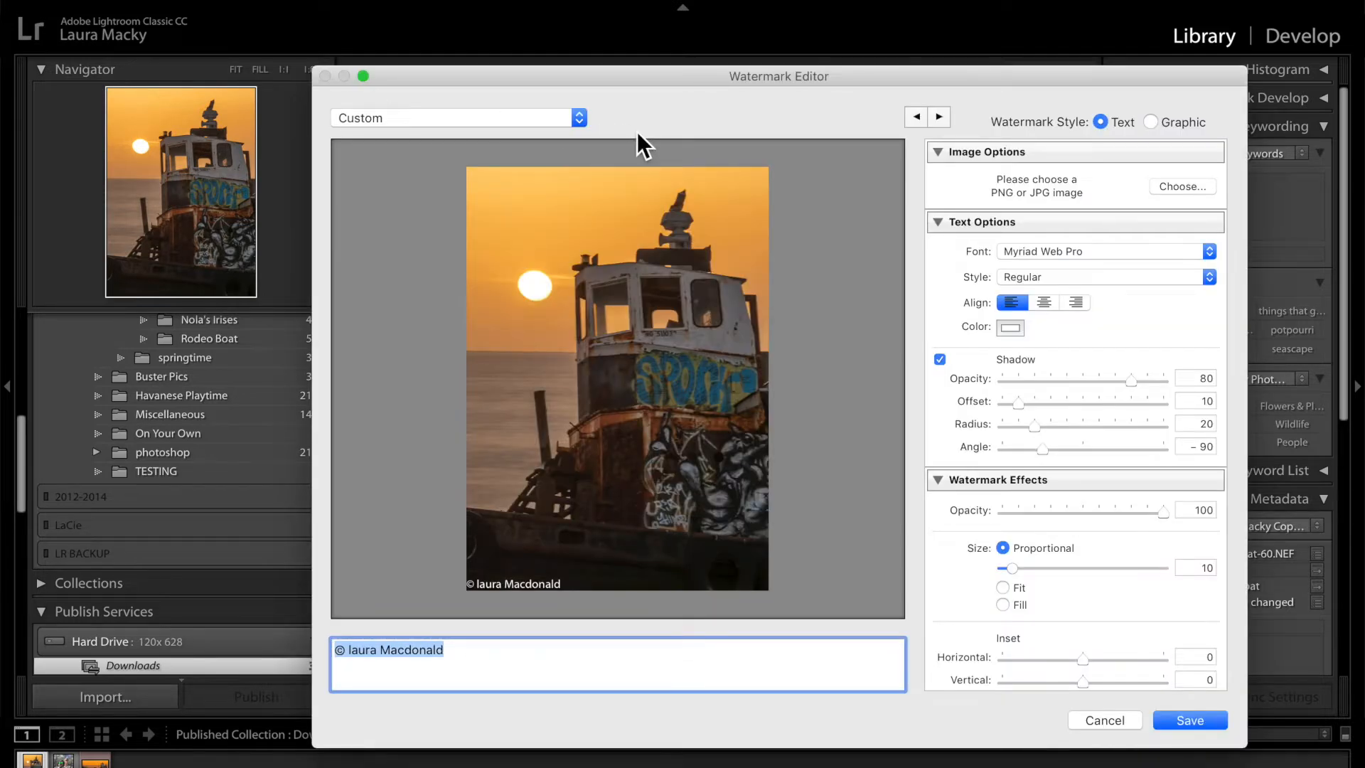
left_click_drag(666, 76, 604, 44)
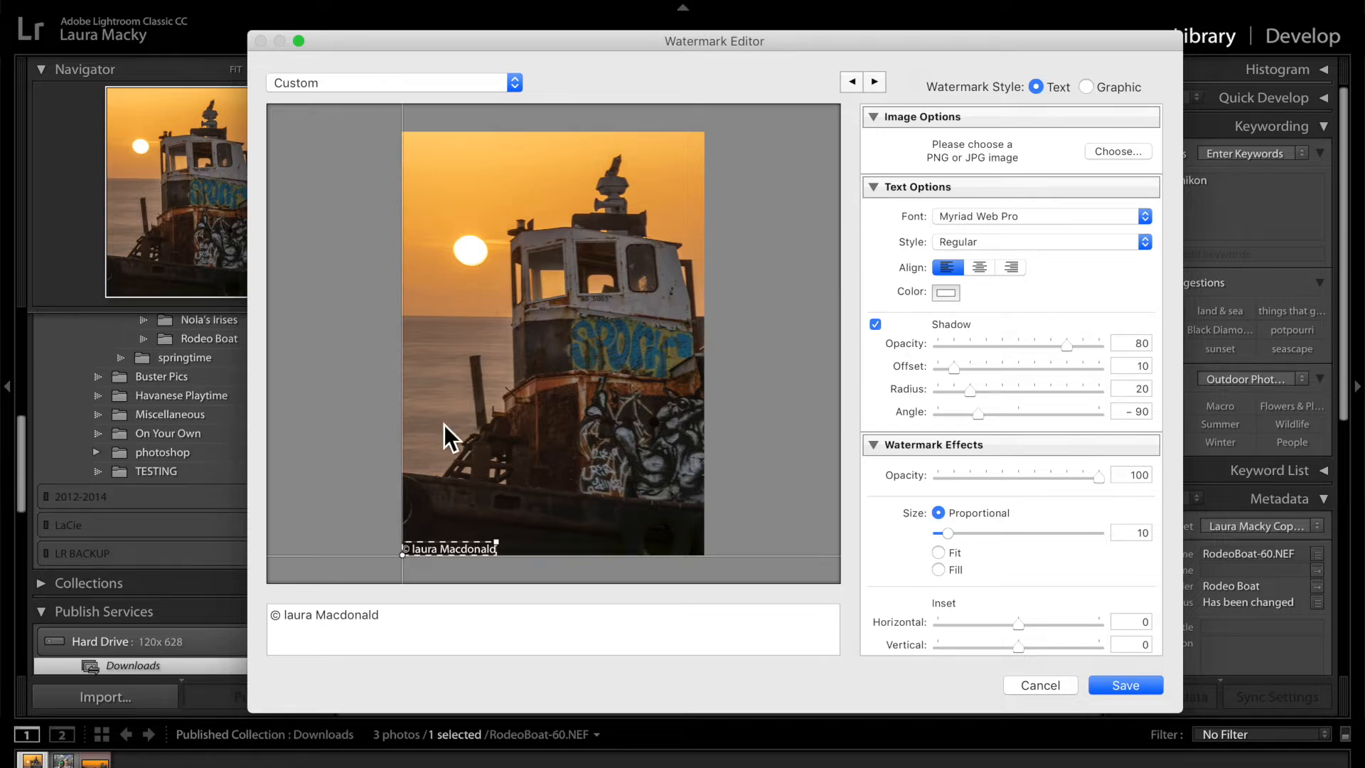
triple_click(401, 615)
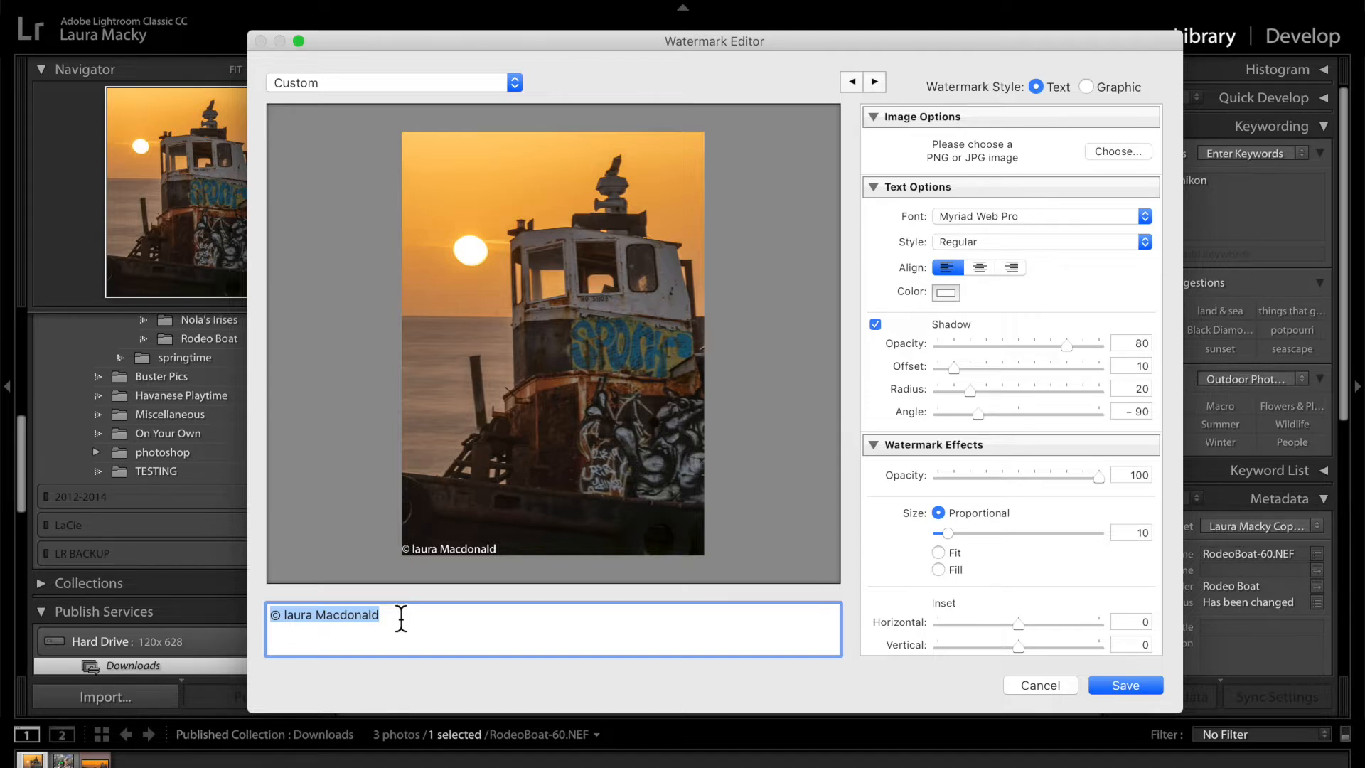
type("La")
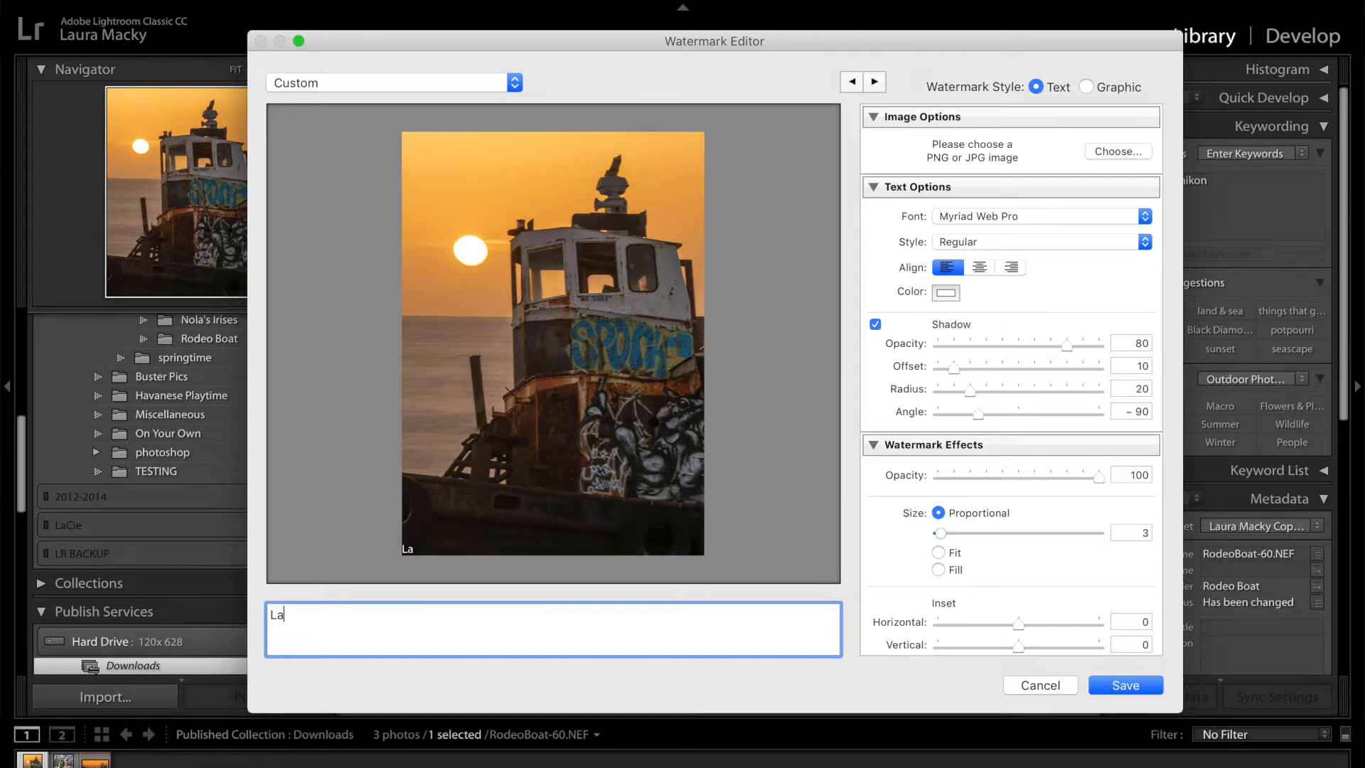
type("ura Macky")
mouse_move(413, 569)
Step: Try several anchor positions for the watermark and settle on the bottom centre of the photo
left_click(873, 118)
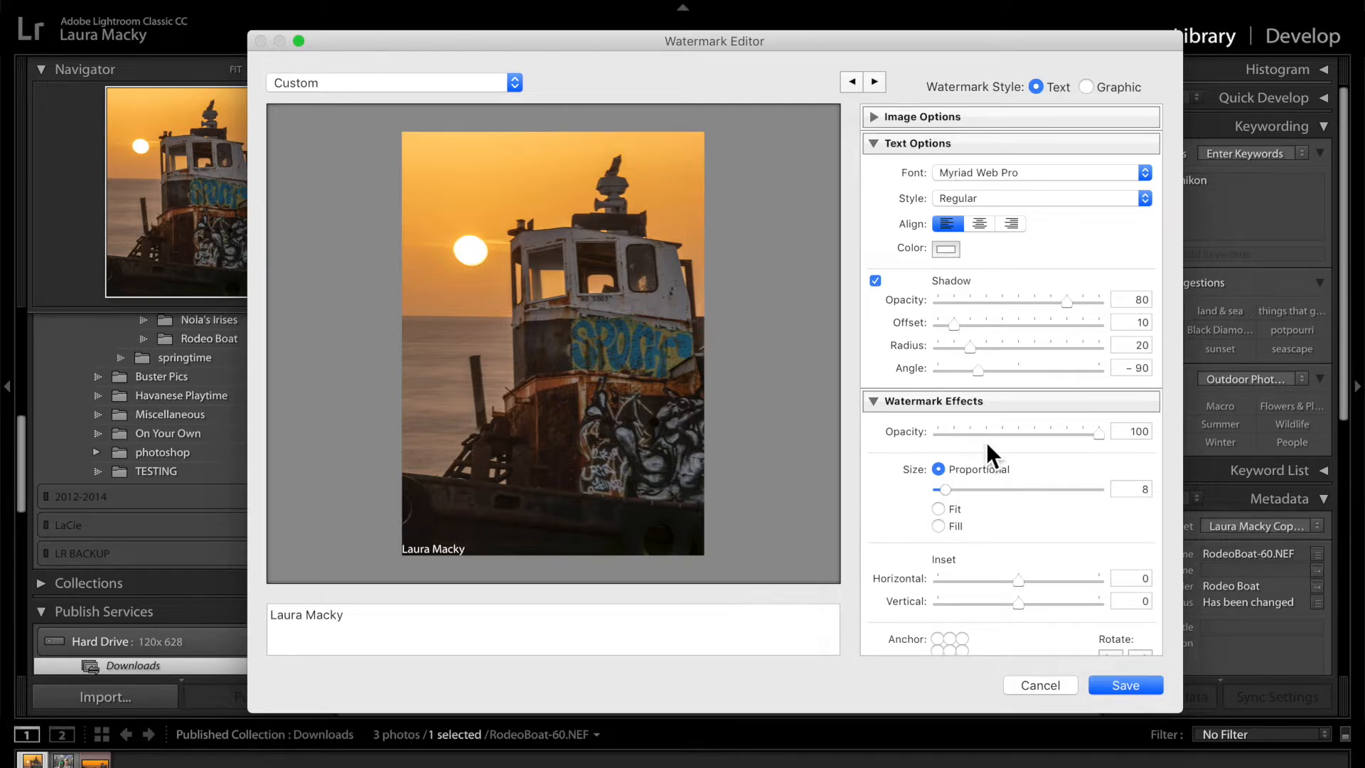
scroll(986, 443, "down", 3)
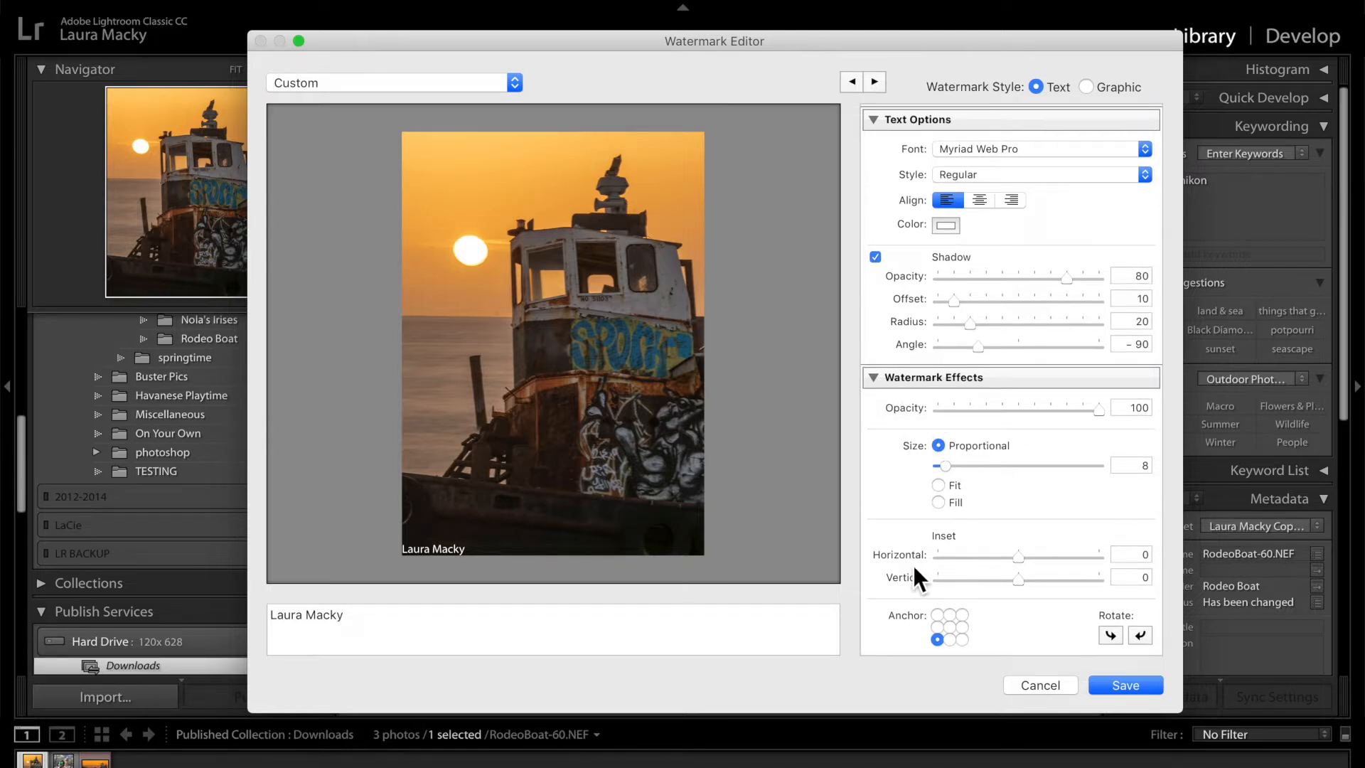
left_click(935, 638)
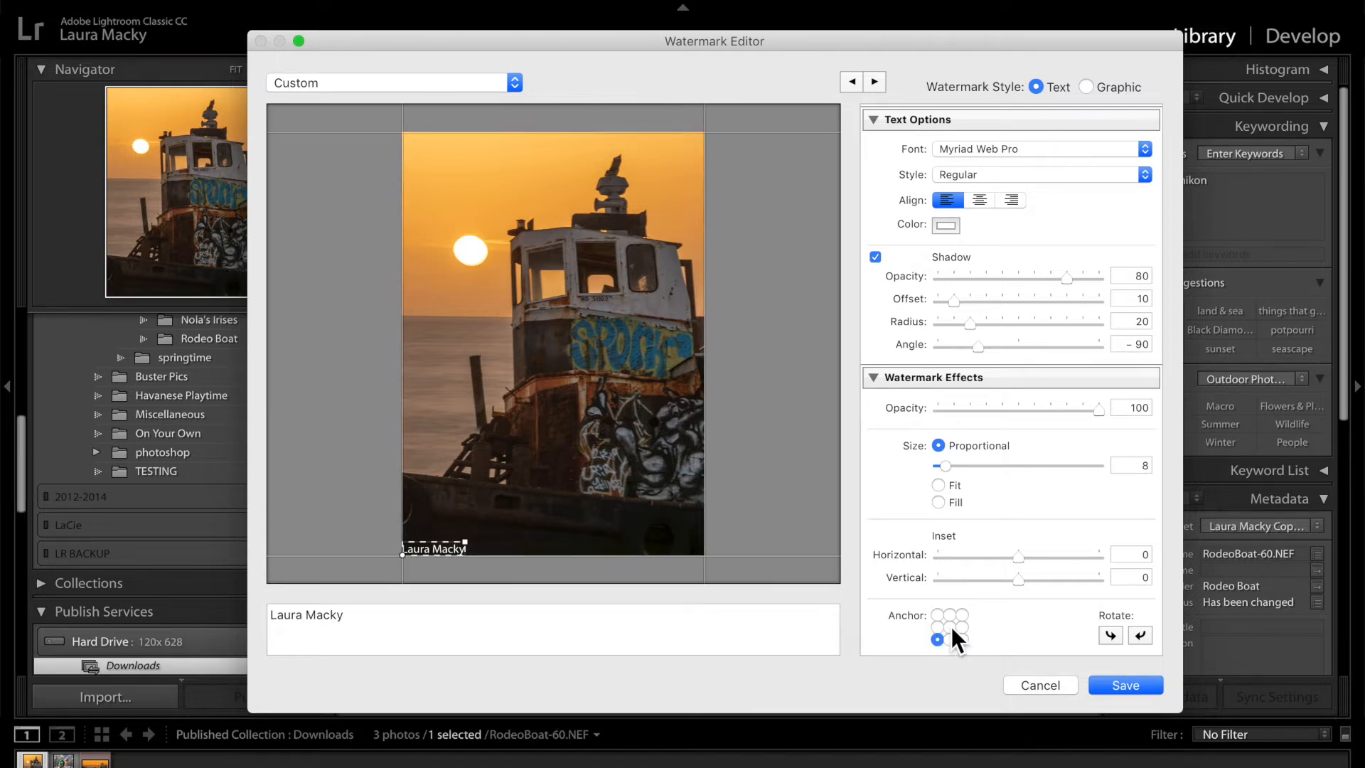
left_click(951, 626)
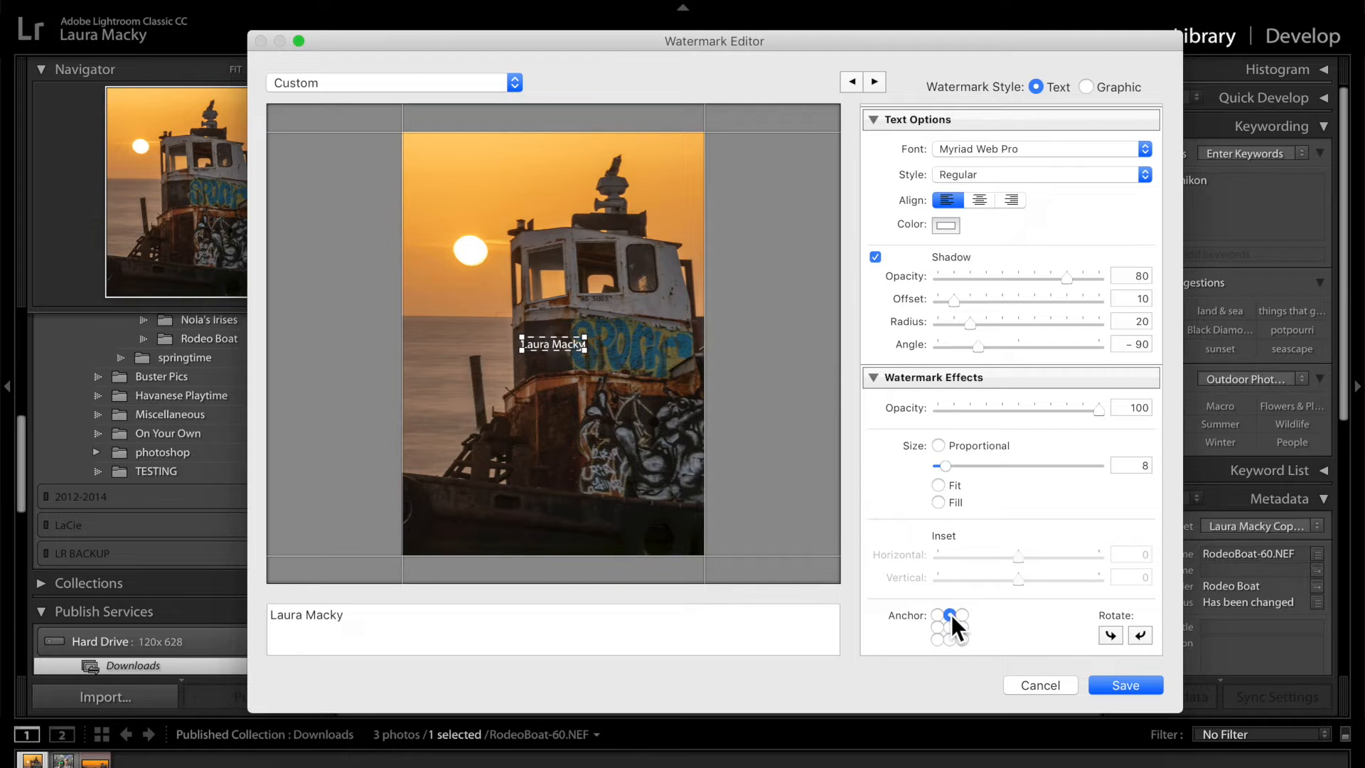
left_click(951, 614)
left_click(968, 615)
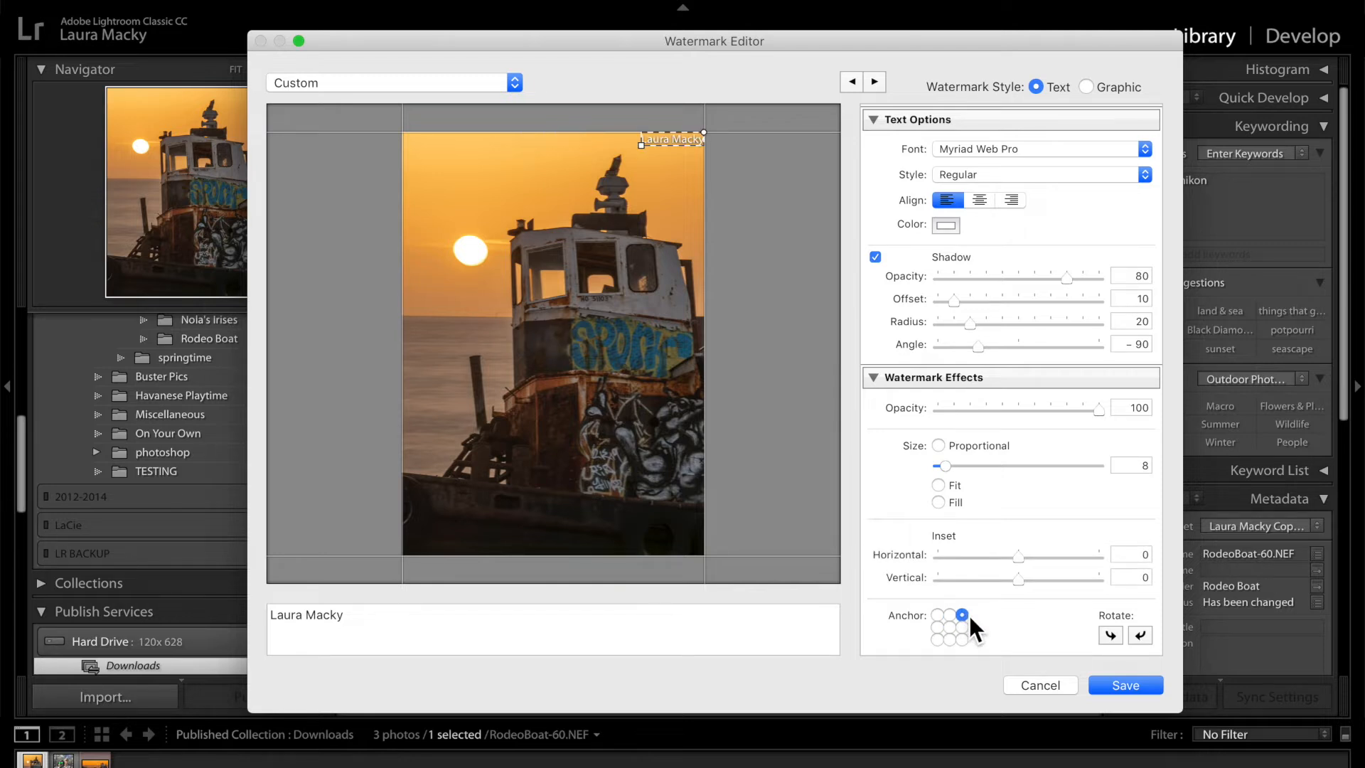
left_click(963, 627)
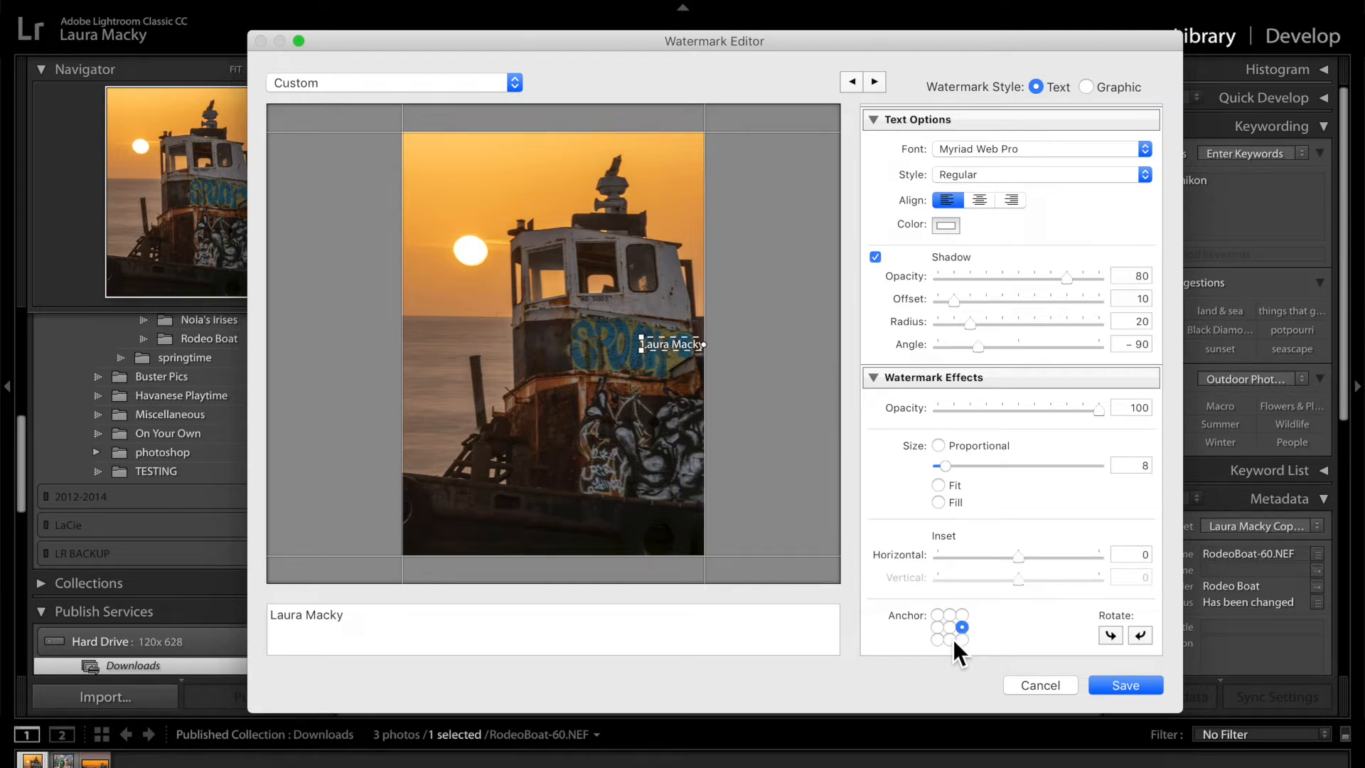
left_click(951, 639)
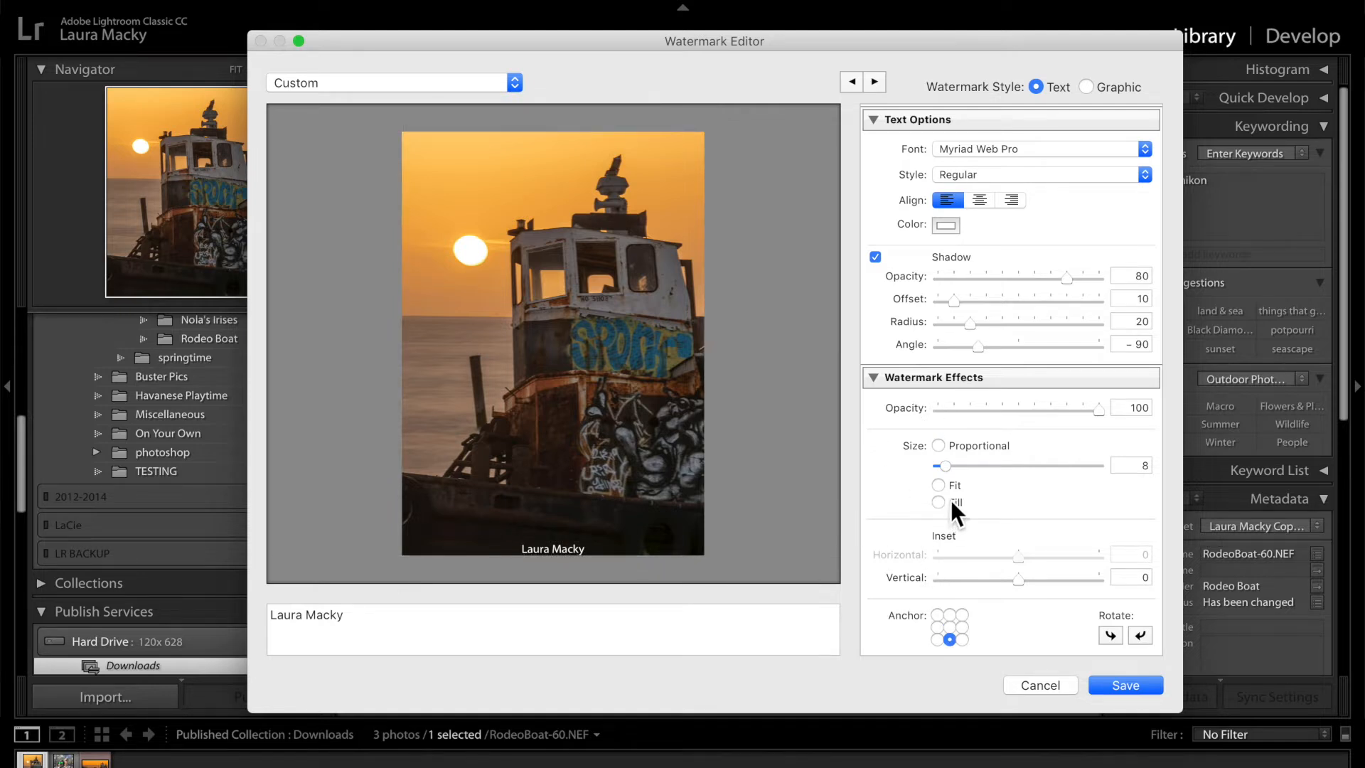
Step: Enlarge the watermark to a proportional size of 23 and reduce its opacity to 61
left_click_drag(950, 468, 967, 470)
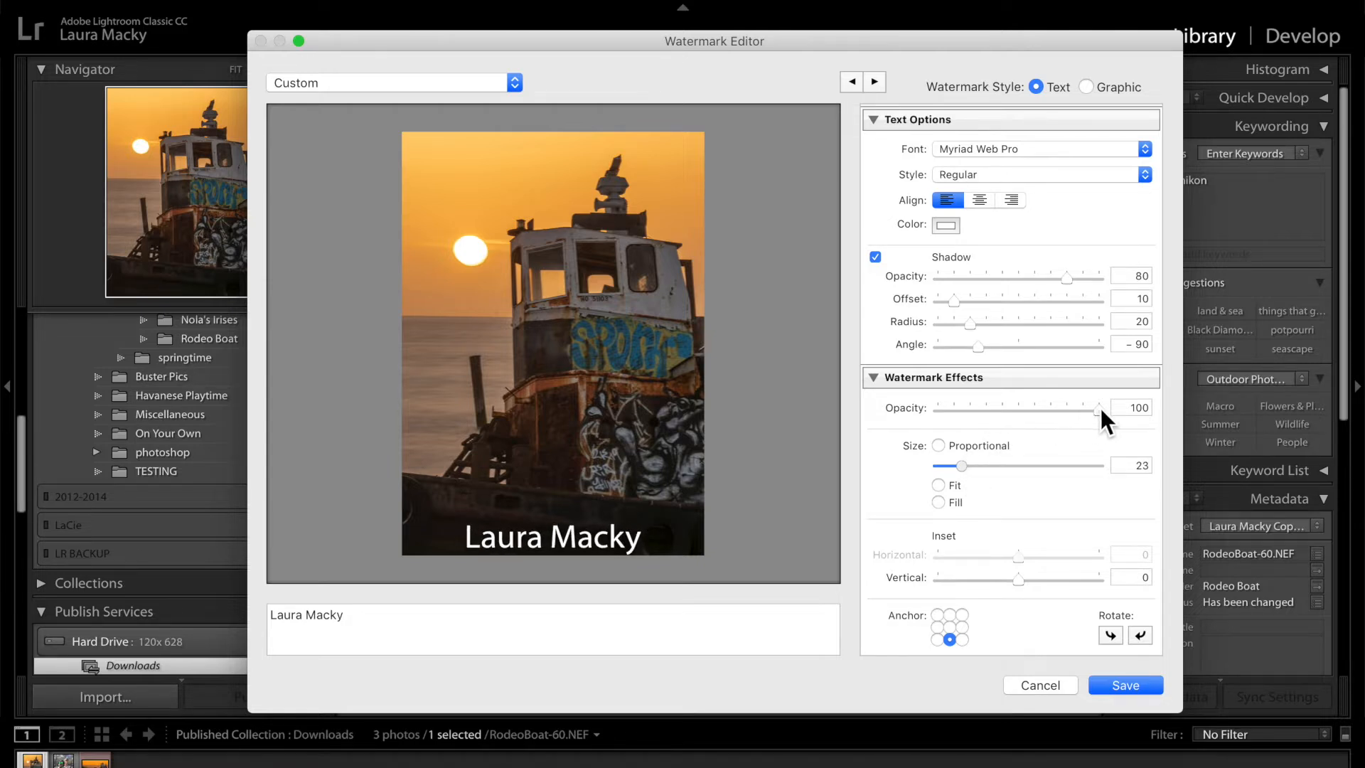
left_click_drag(1100, 408, 1041, 412)
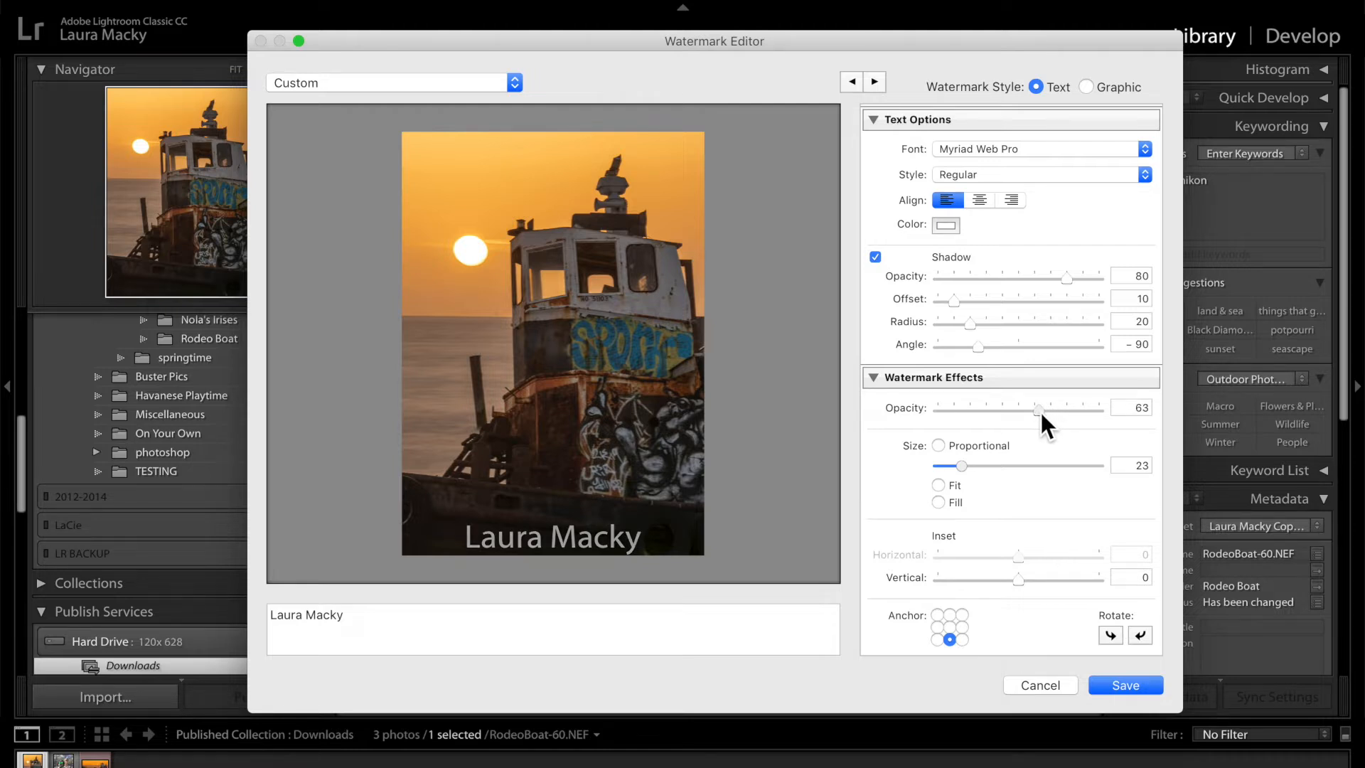
left_click_drag(1041, 412, 1037, 413)
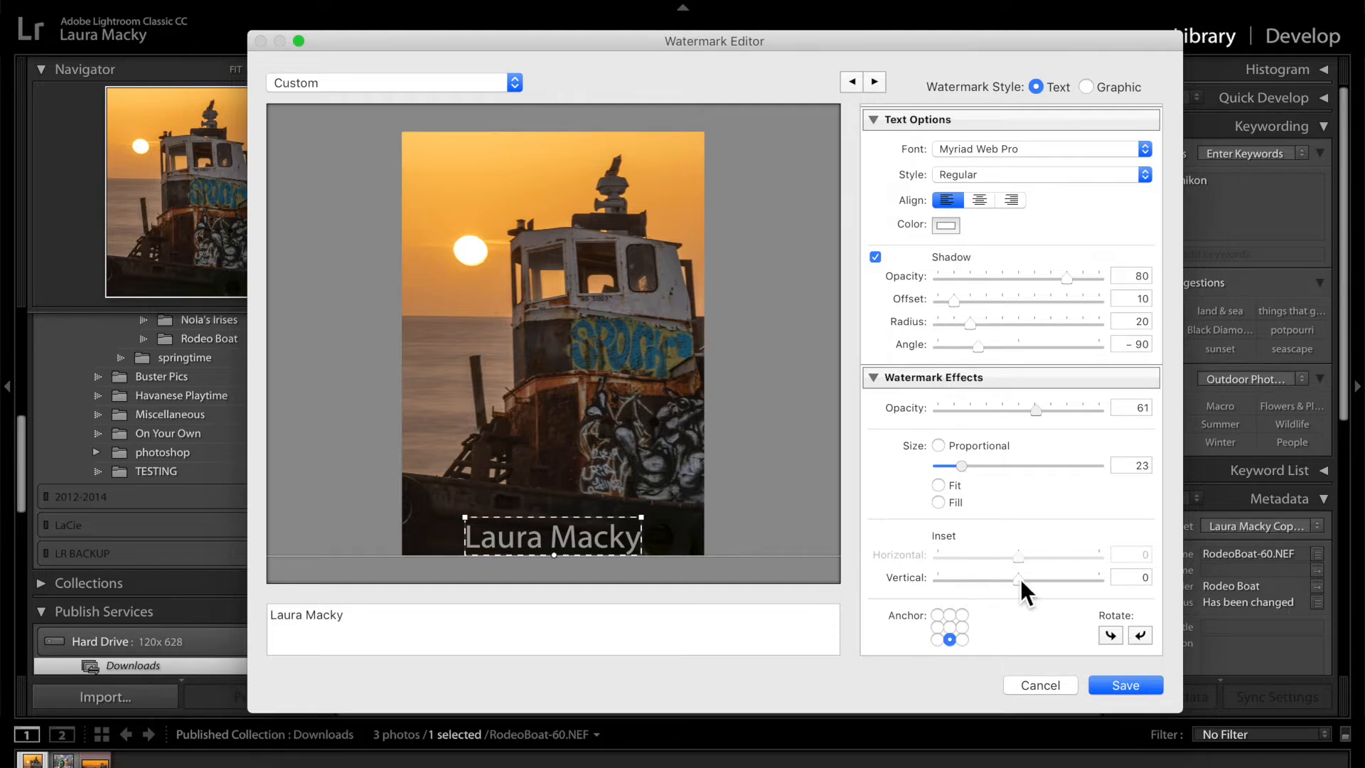
Step: Raise the watermark slightly from the photo's bottom edge with a vertical inset of 2
left_click_drag(1020, 580, 1029, 581)
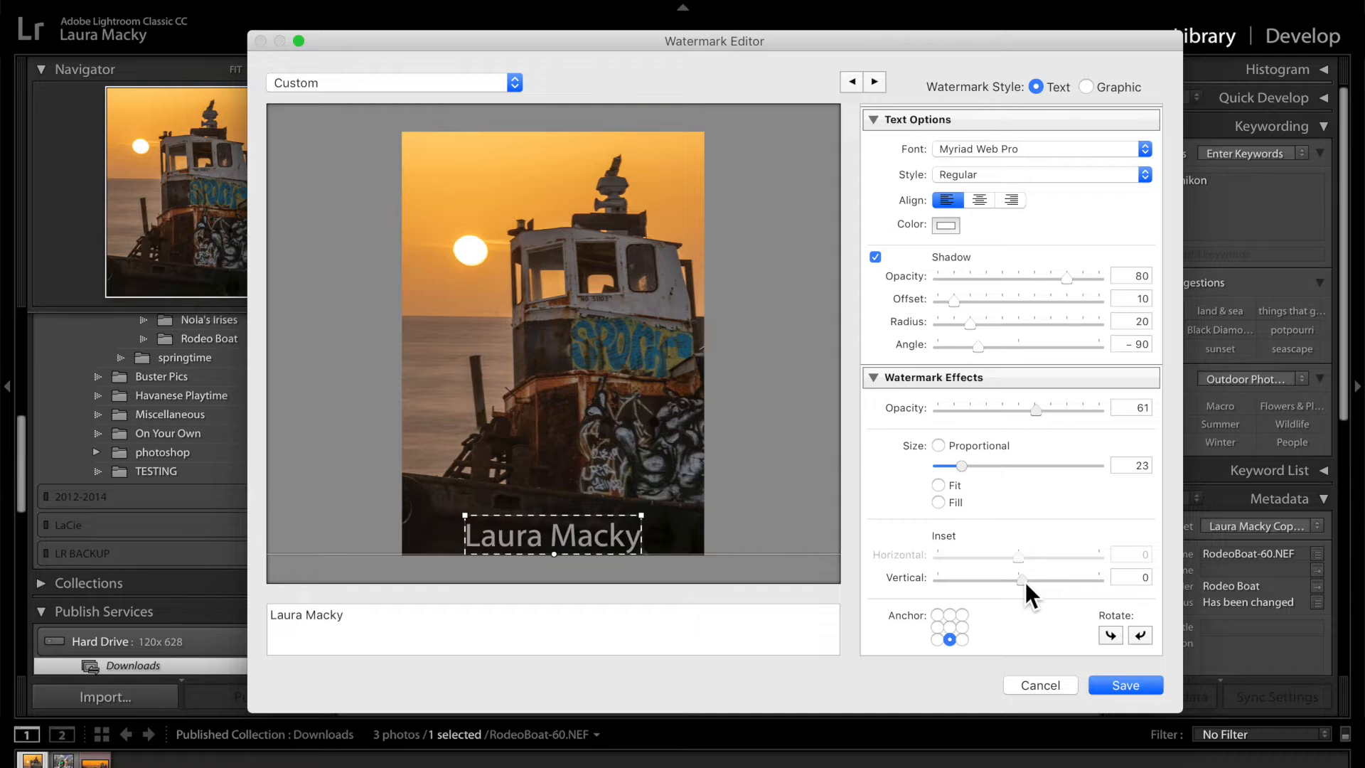
left_click_drag(1029, 580, 1034, 581)
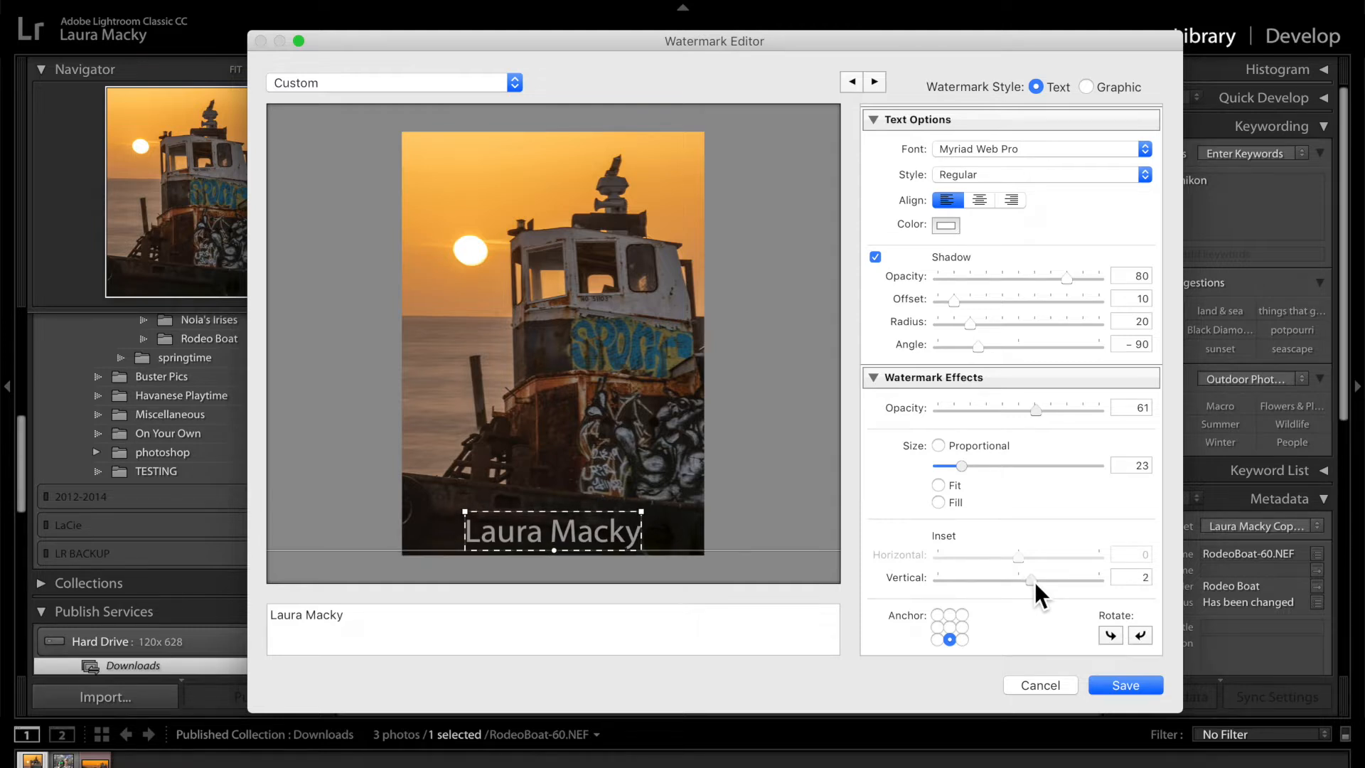
mouse_move(1035, 585)
left_mouse_down()
mouse_move(1019, 585)
mouse_move(1037, 585)
left_mouse_up()
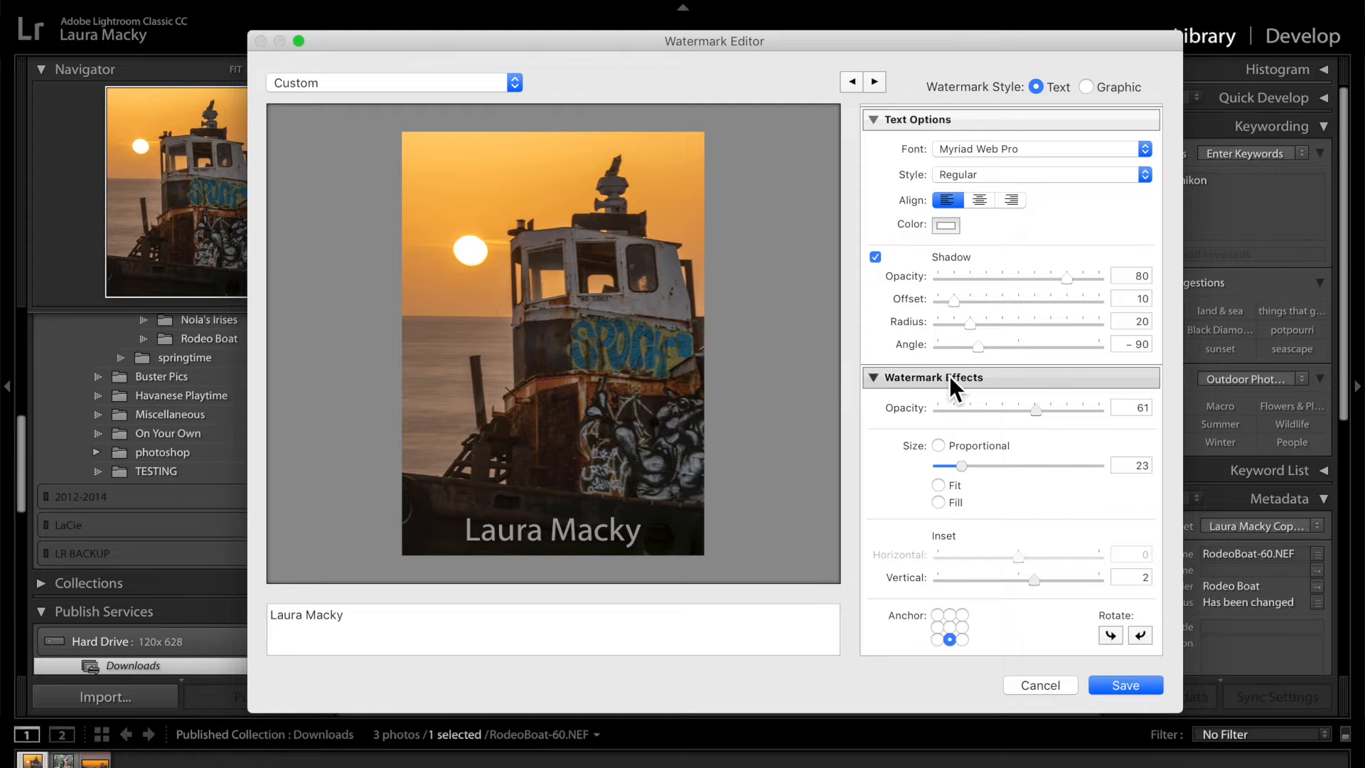
Step: Change the watermark font to Mouseyer with the Normal style
scroll(950, 376, "up", 2)
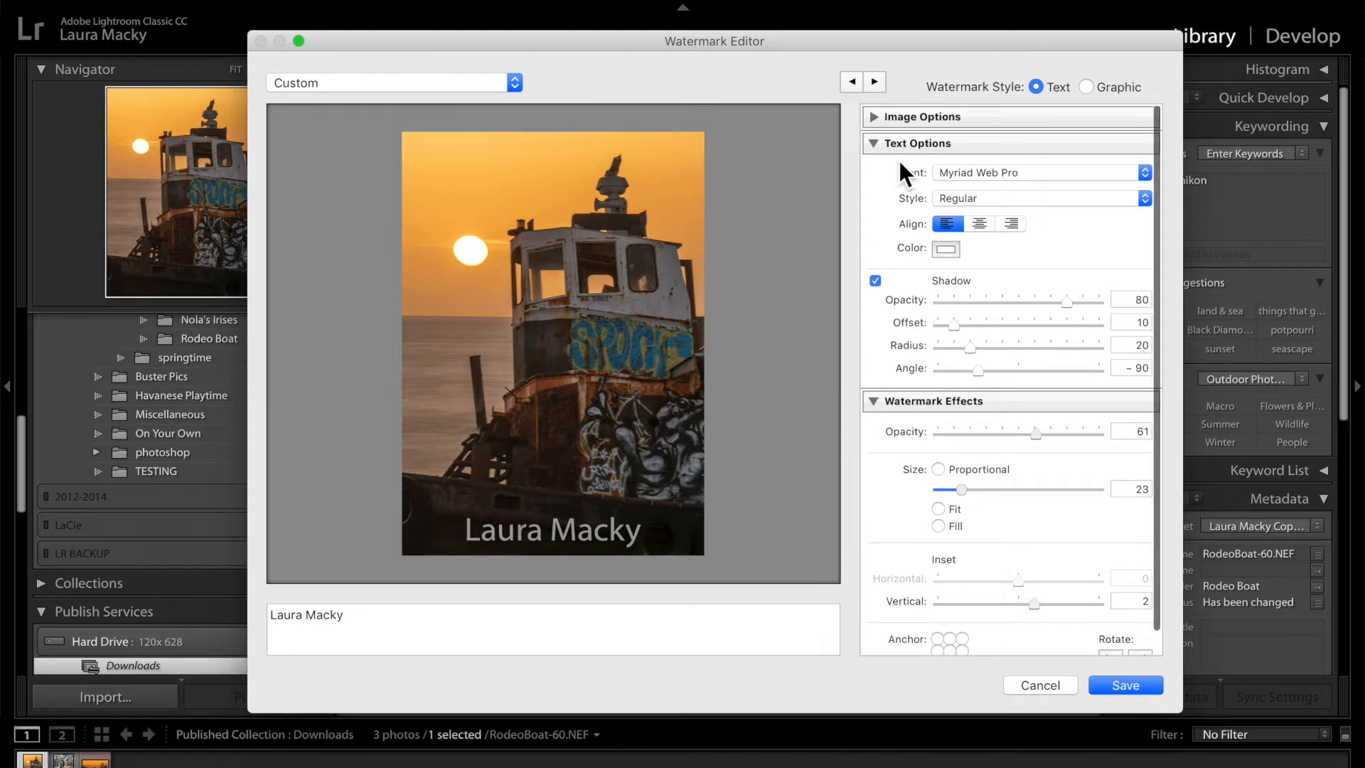
left_click(976, 178)
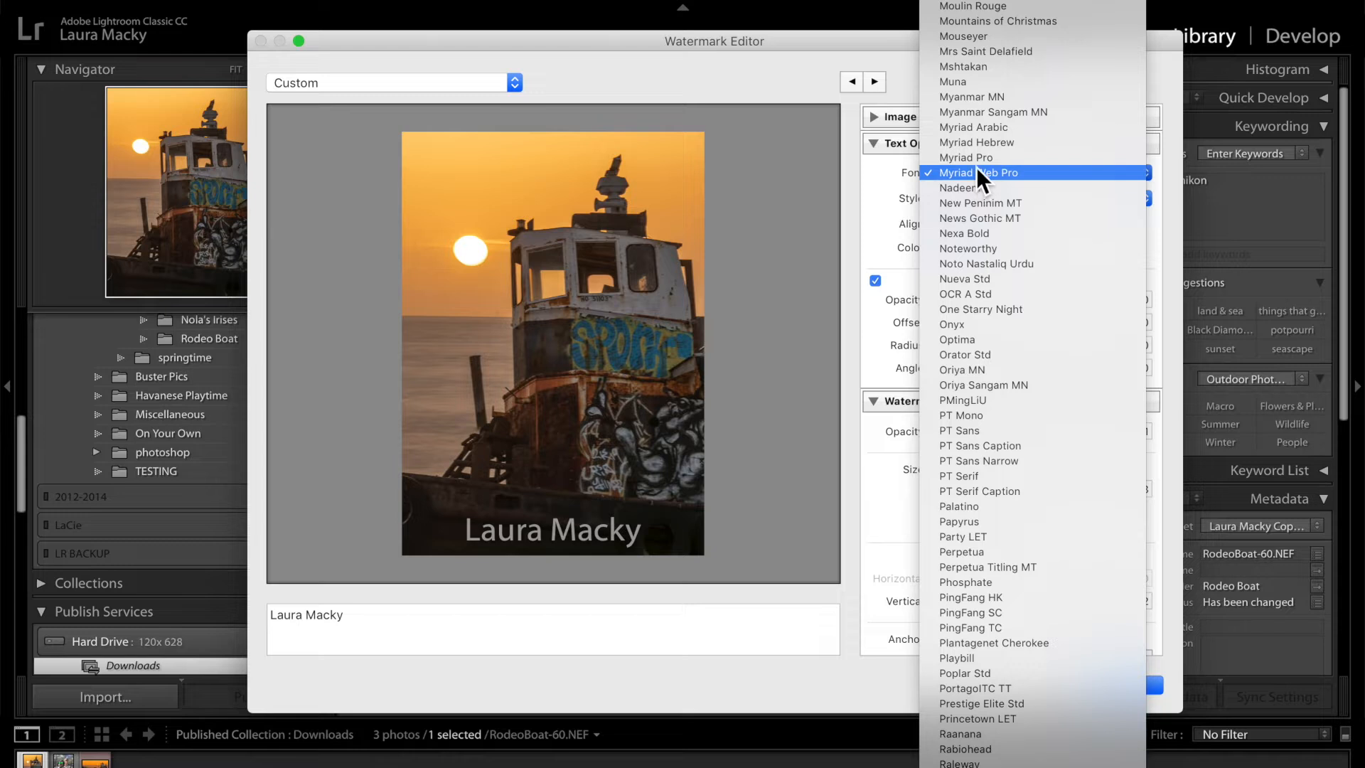
scroll(977, 173, "down", 5)
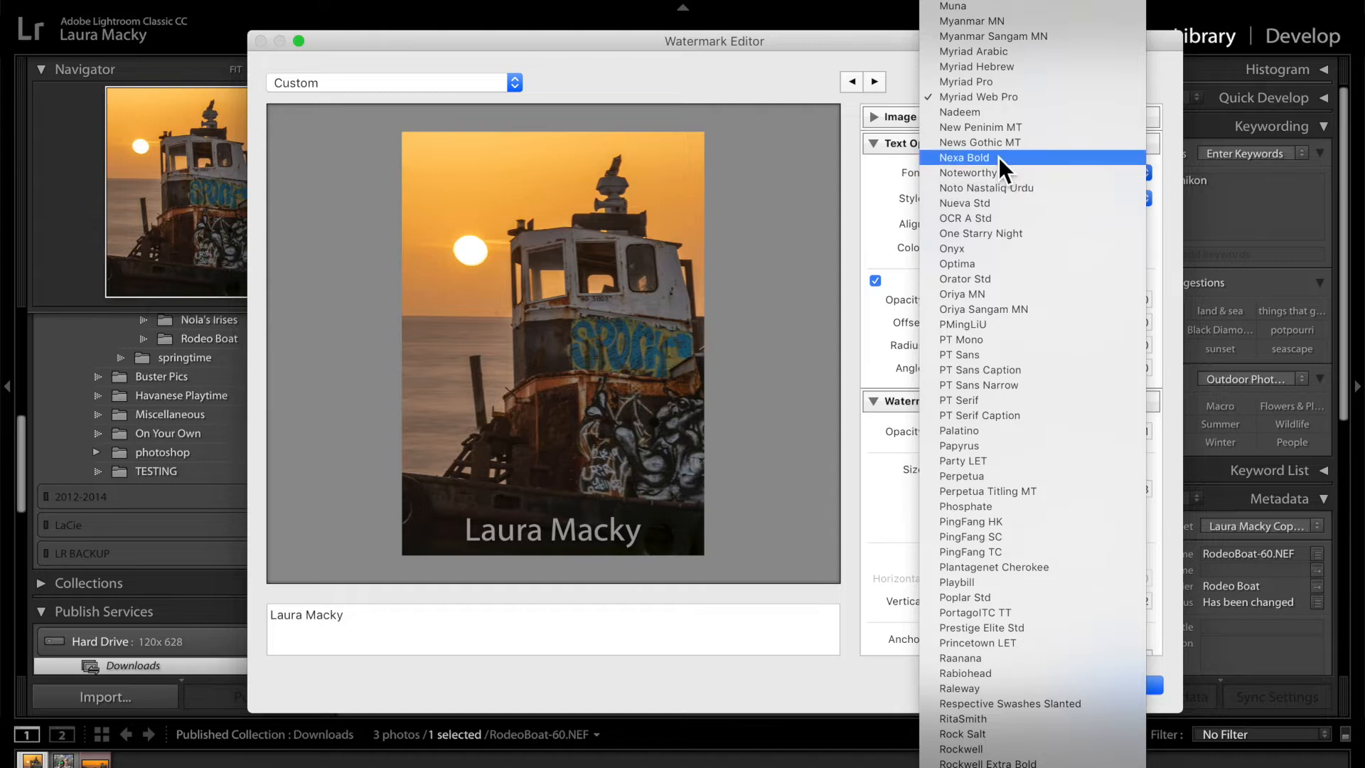
scroll(999, 157, "up", 3)
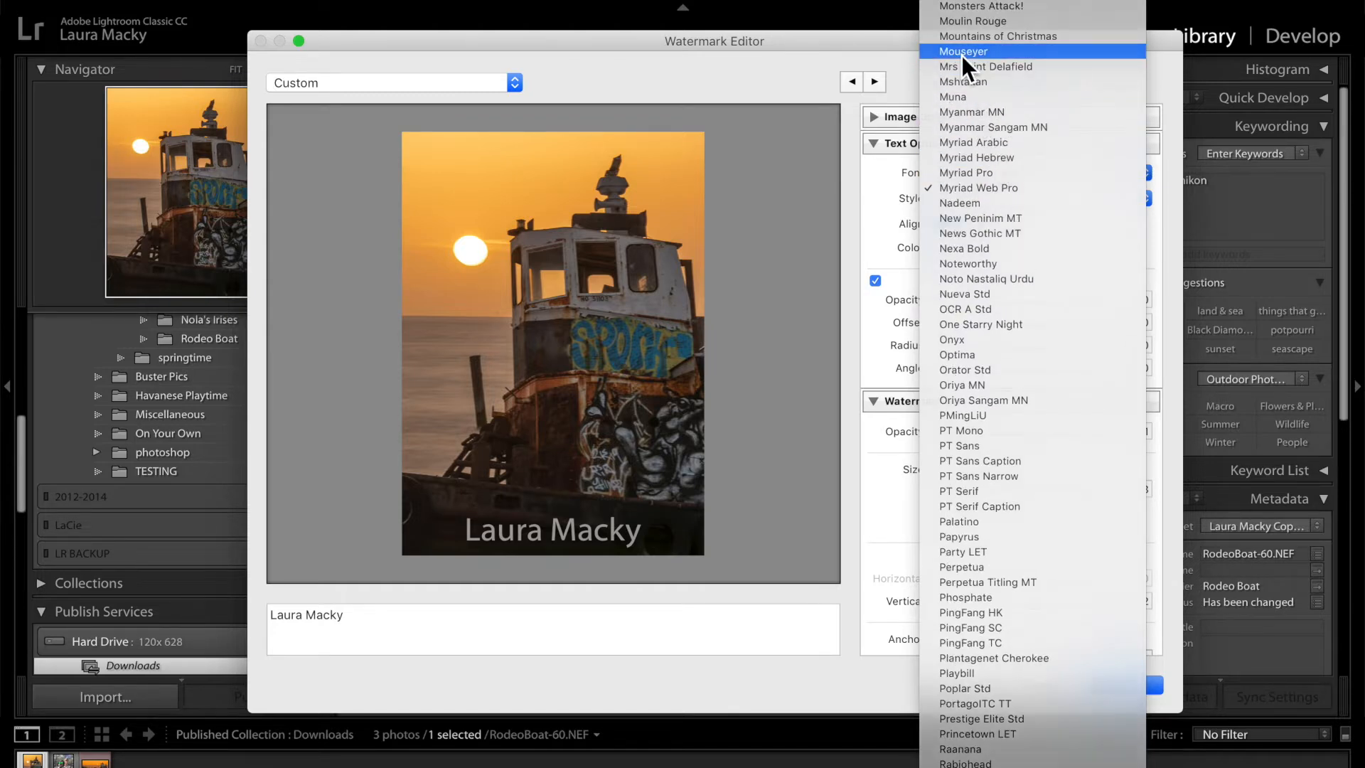
left_click(962, 55)
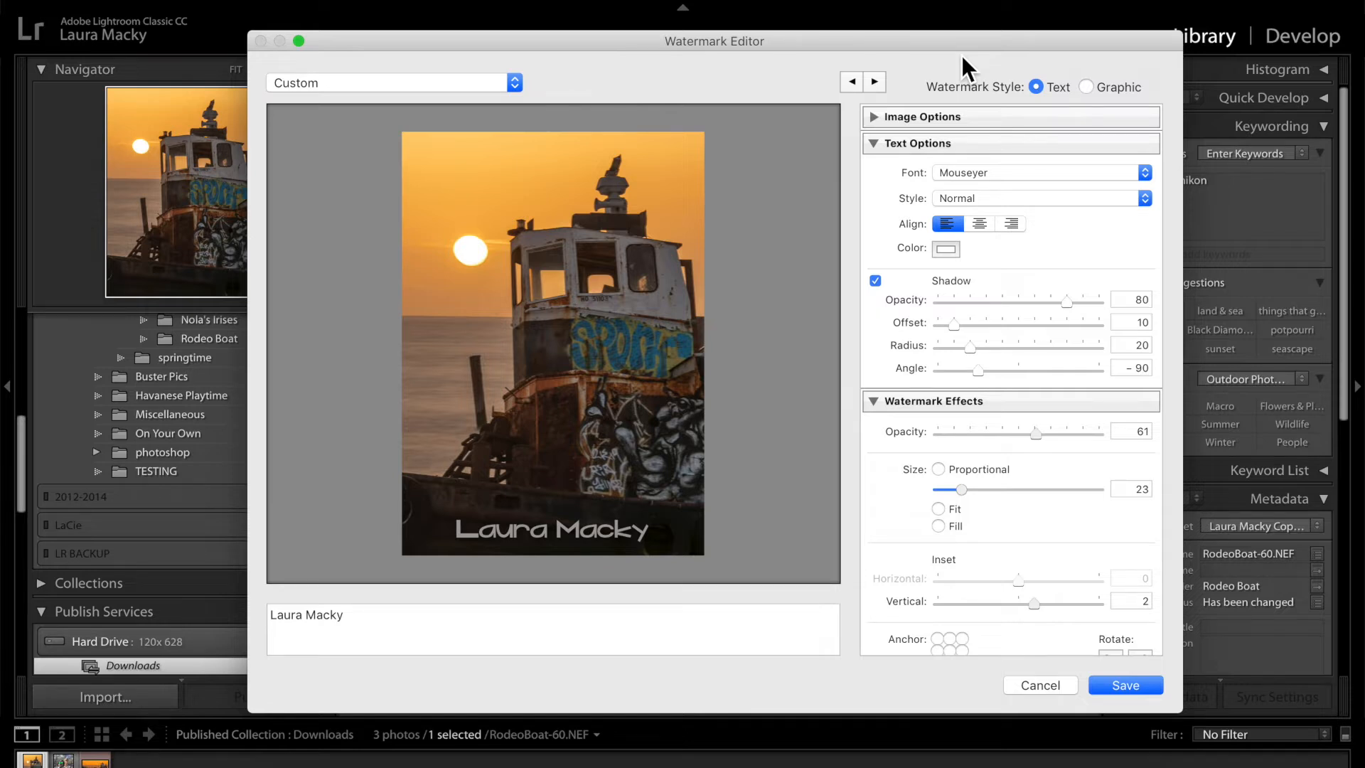
left_click(988, 201)
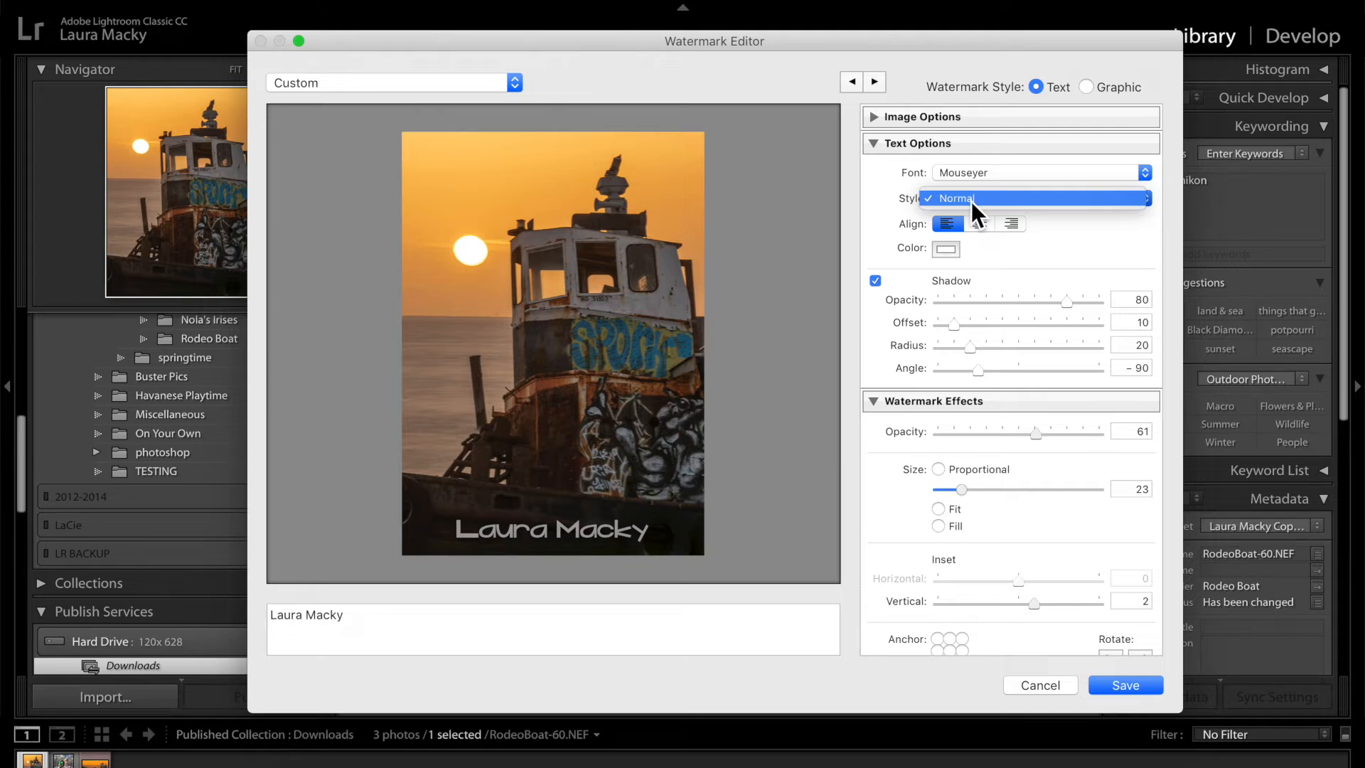
left_click(971, 202)
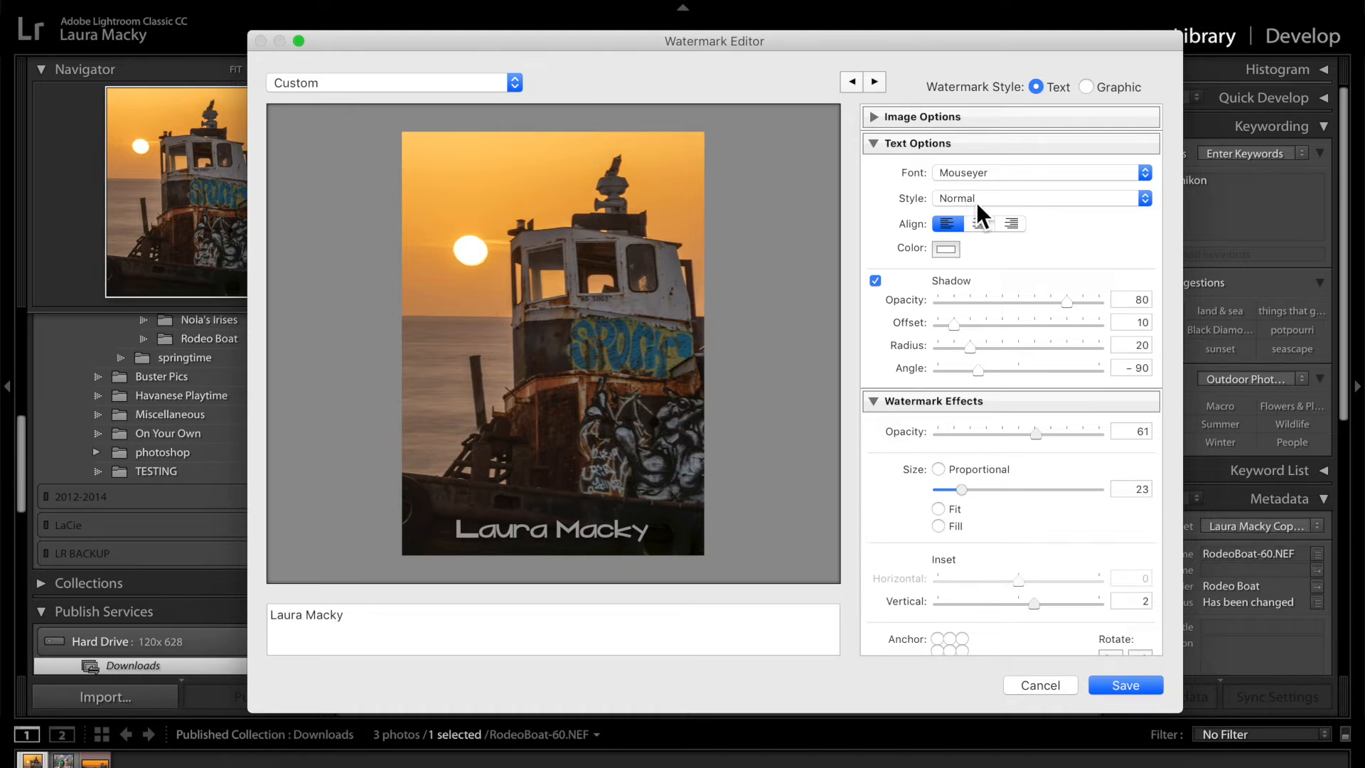
left_click(984, 199)
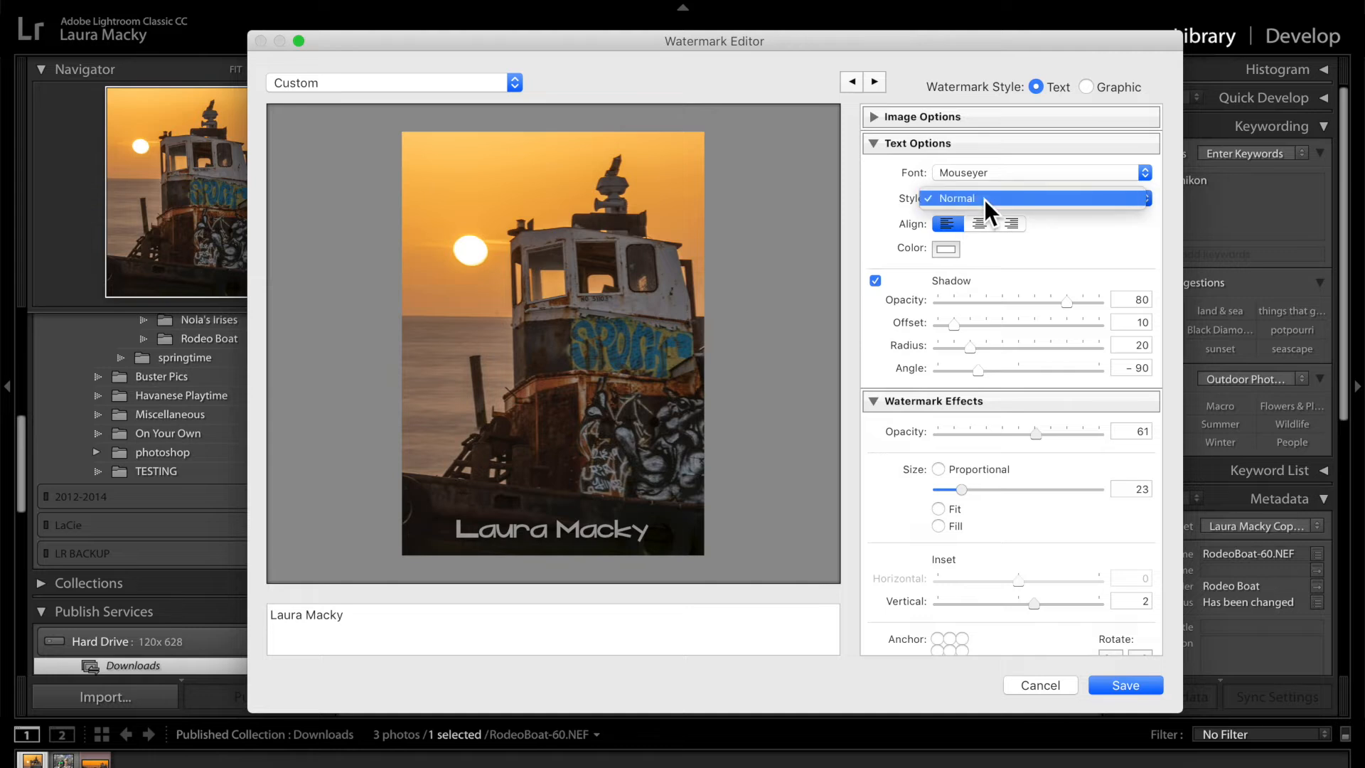
left_click(984, 199)
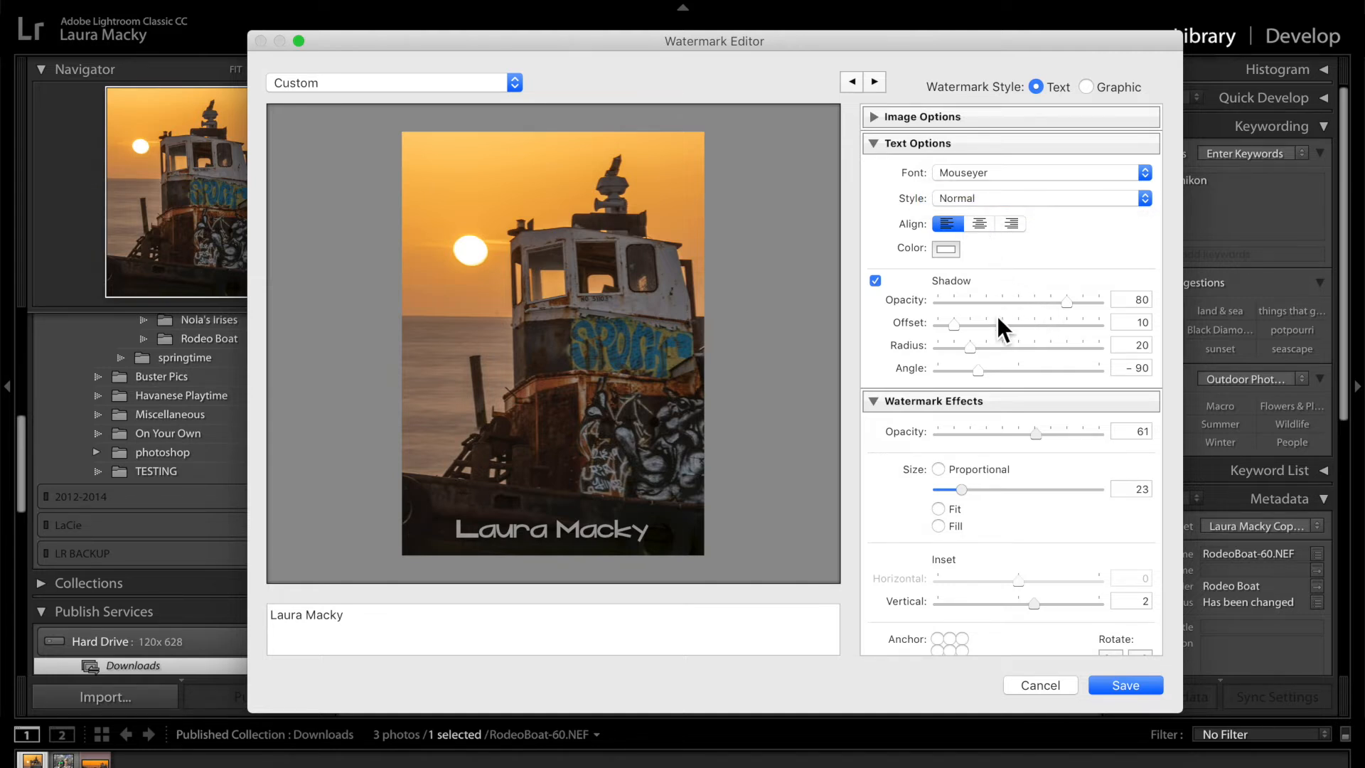
Step: Examine the watermark in the preview and review its text, shadow and effects settings
mouse_move(619, 530)
scroll(1012, 425, "down", 2)
scroll(1012, 426, "down", 1)
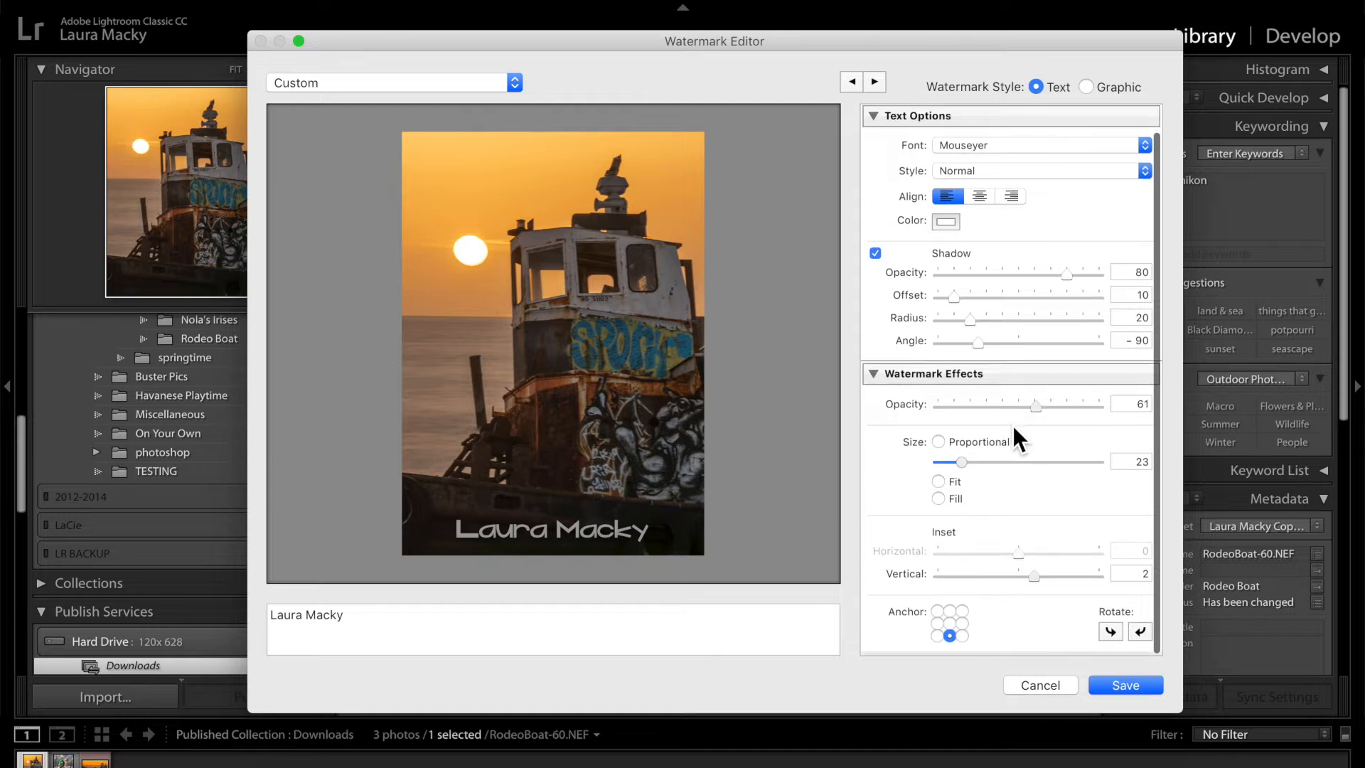
scroll(984, 363, "up", 2)
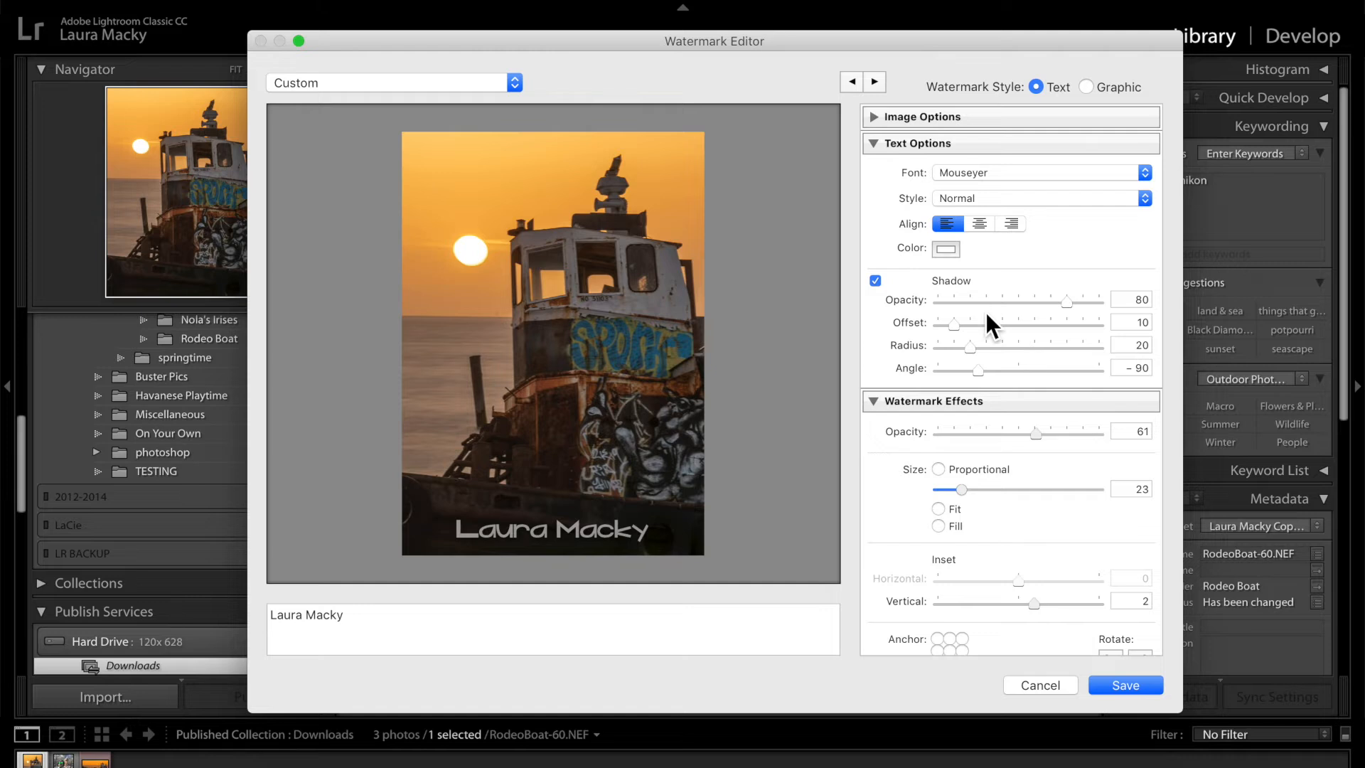
scroll(985, 313, "down", 1)
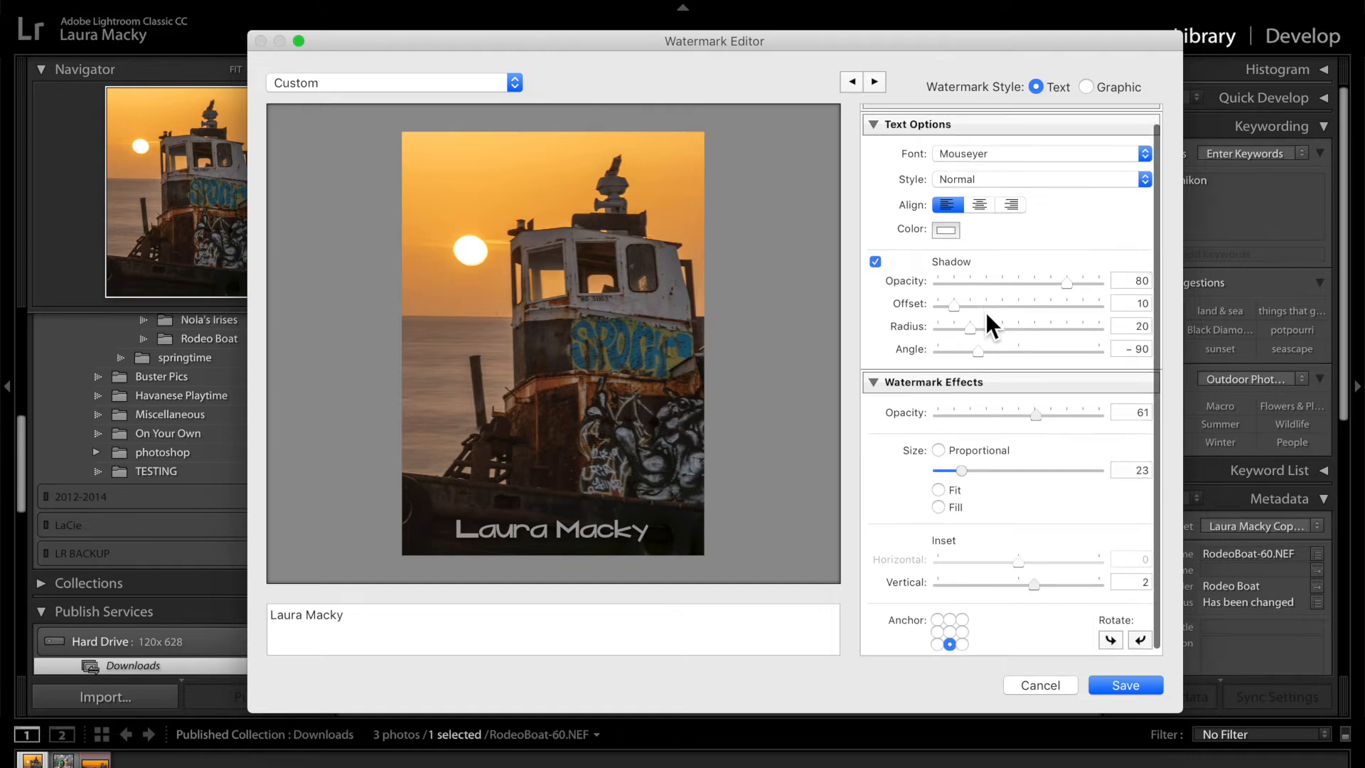
scroll(986, 313, "down", 1)
scroll(985, 313, "up", 1)
scroll(985, 312, "down", 1)
scroll(985, 313, "up", 1)
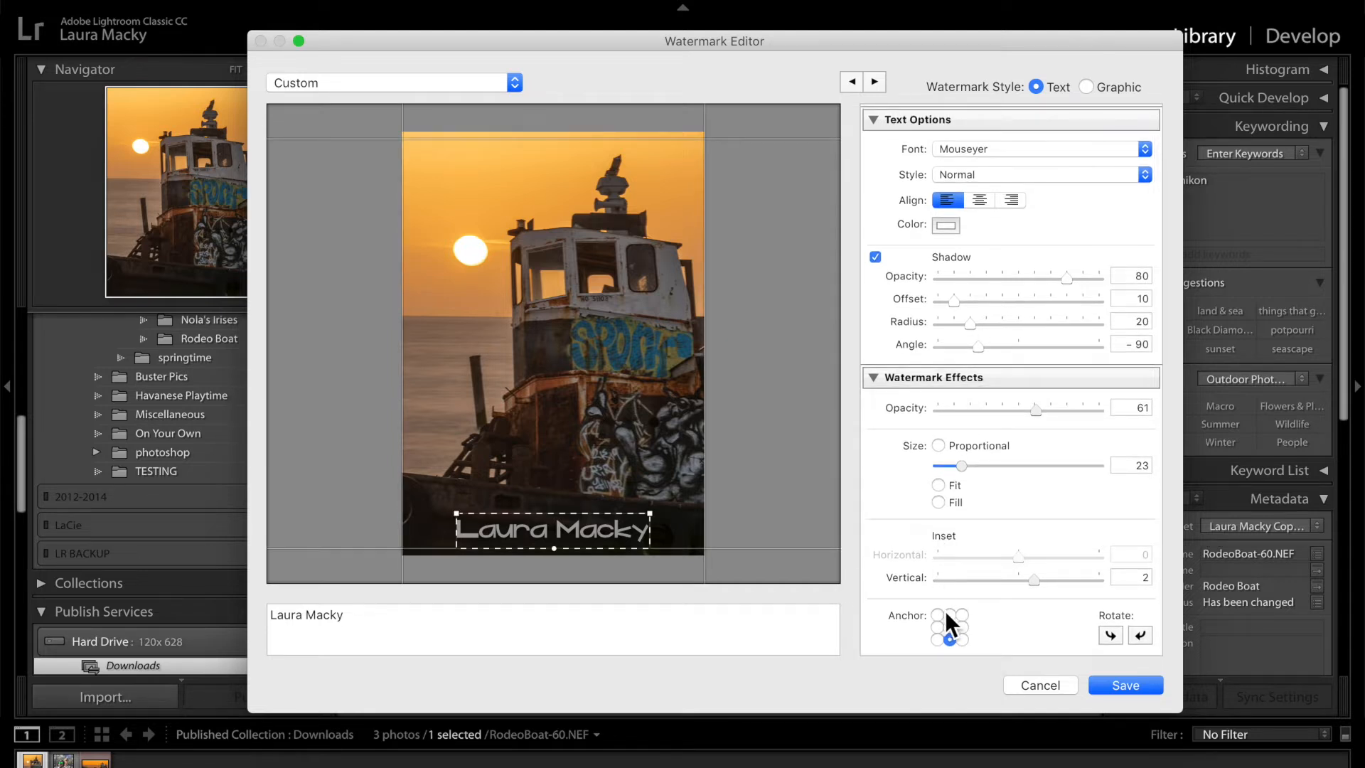
scroll(909, 559, "down", 1)
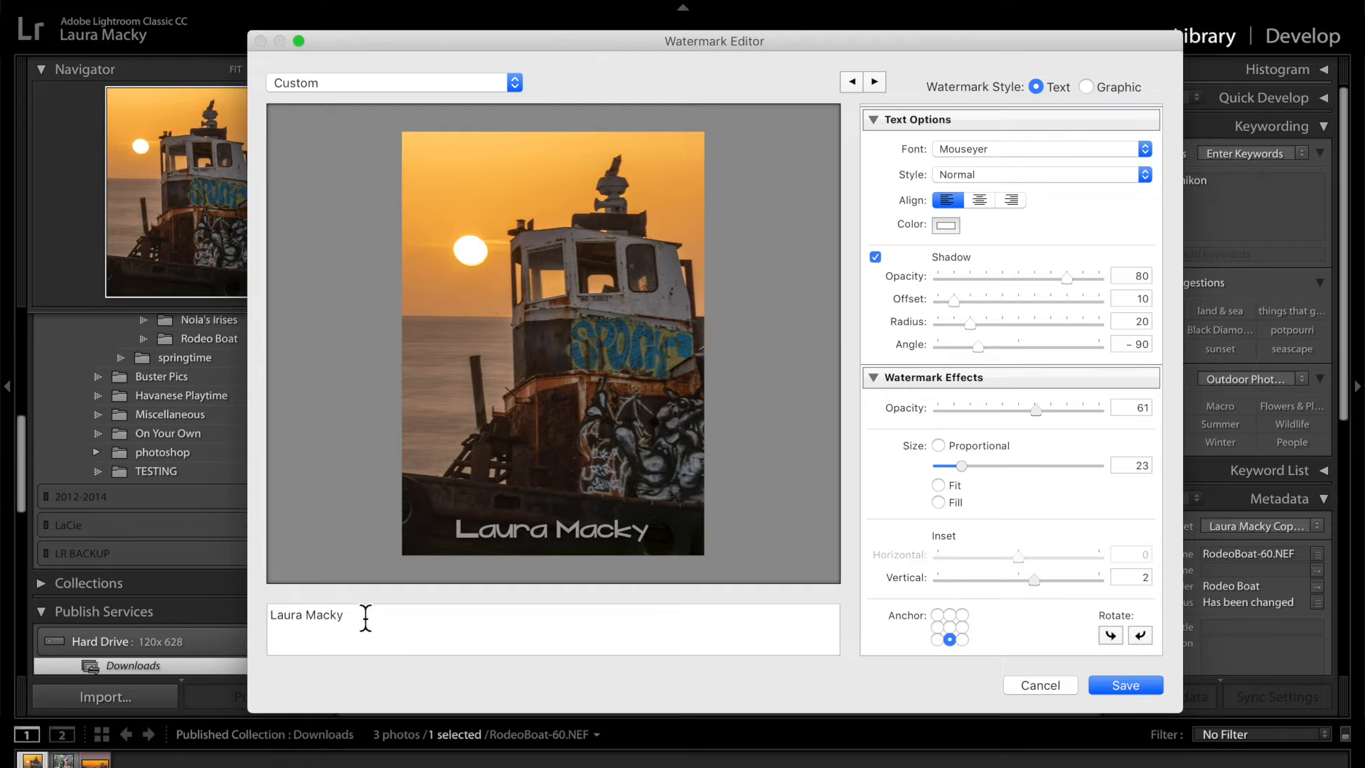
Step: Replace the watermark text with the photographer's full name, adding a space between the letters for a wider look
left_click_drag(366, 620, 273, 614)
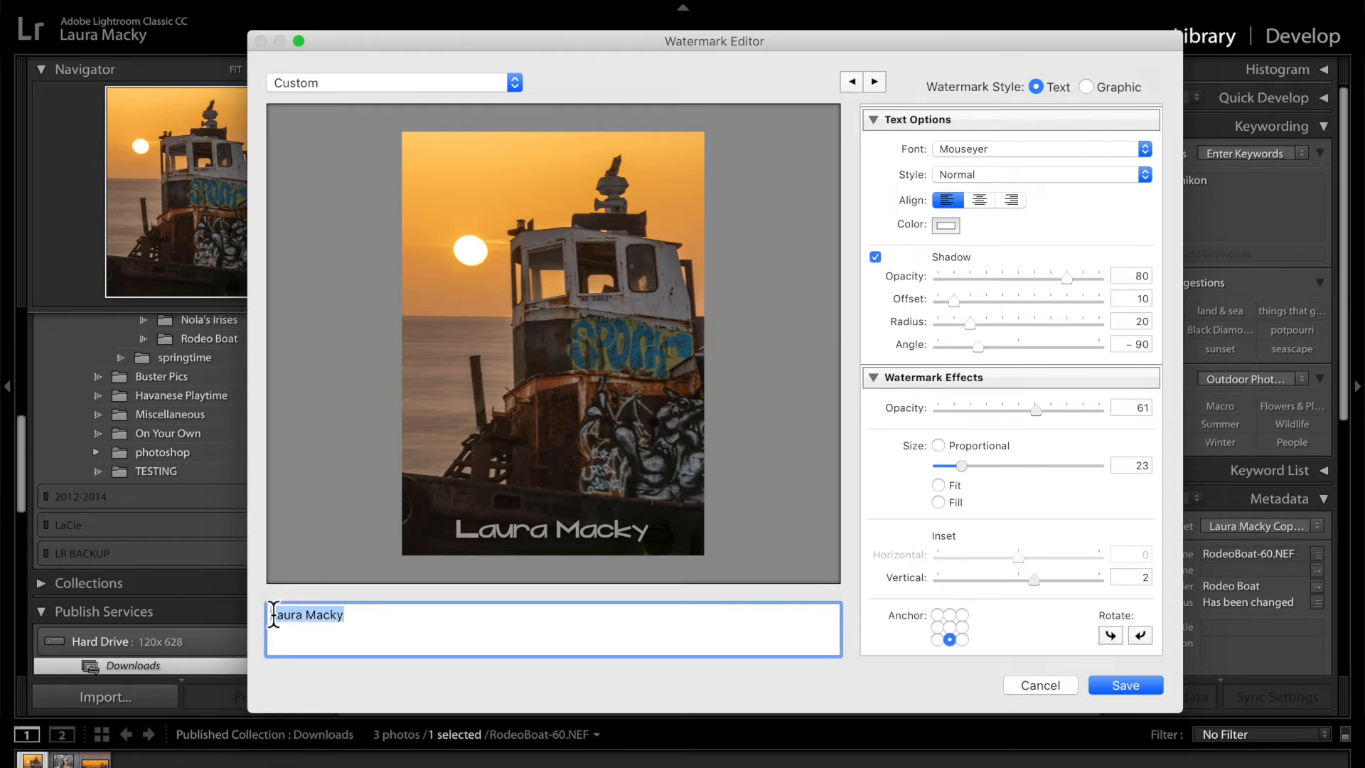
type("L")
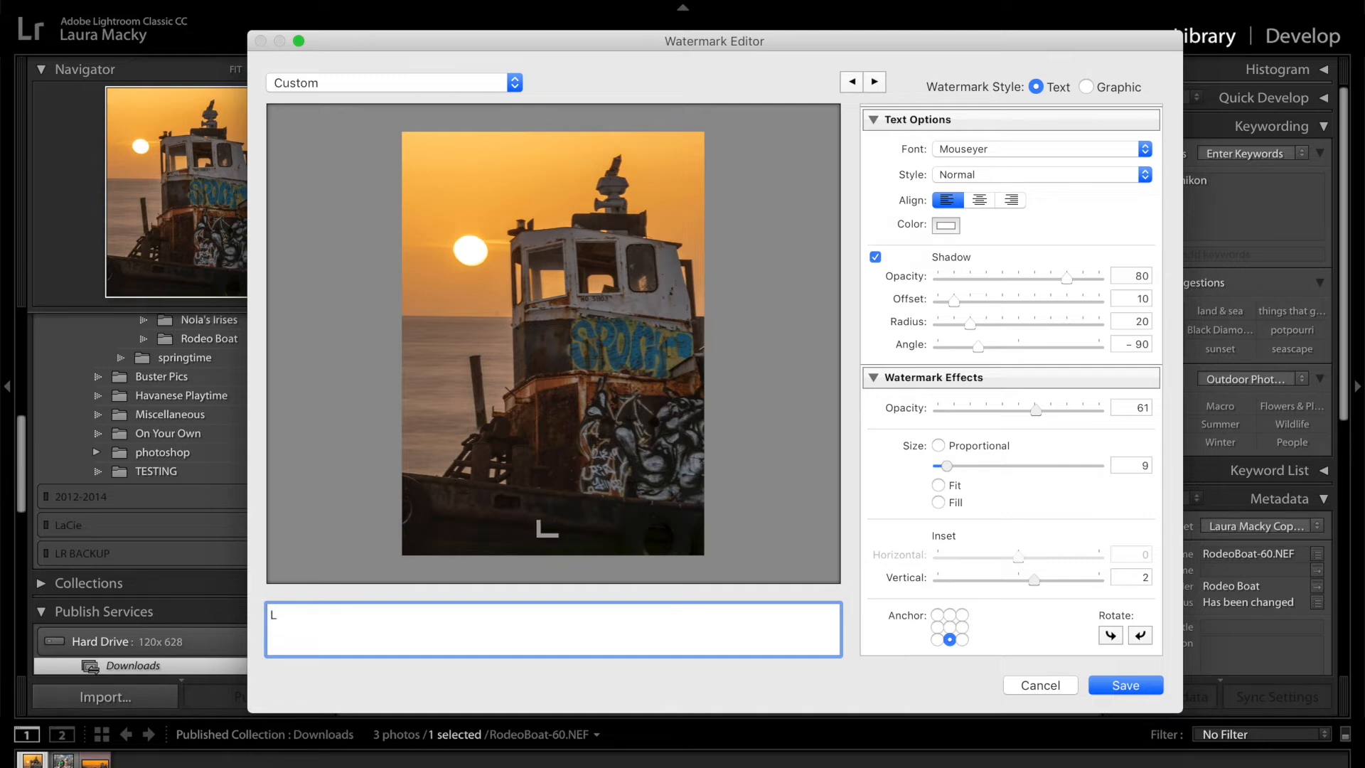
type("au")
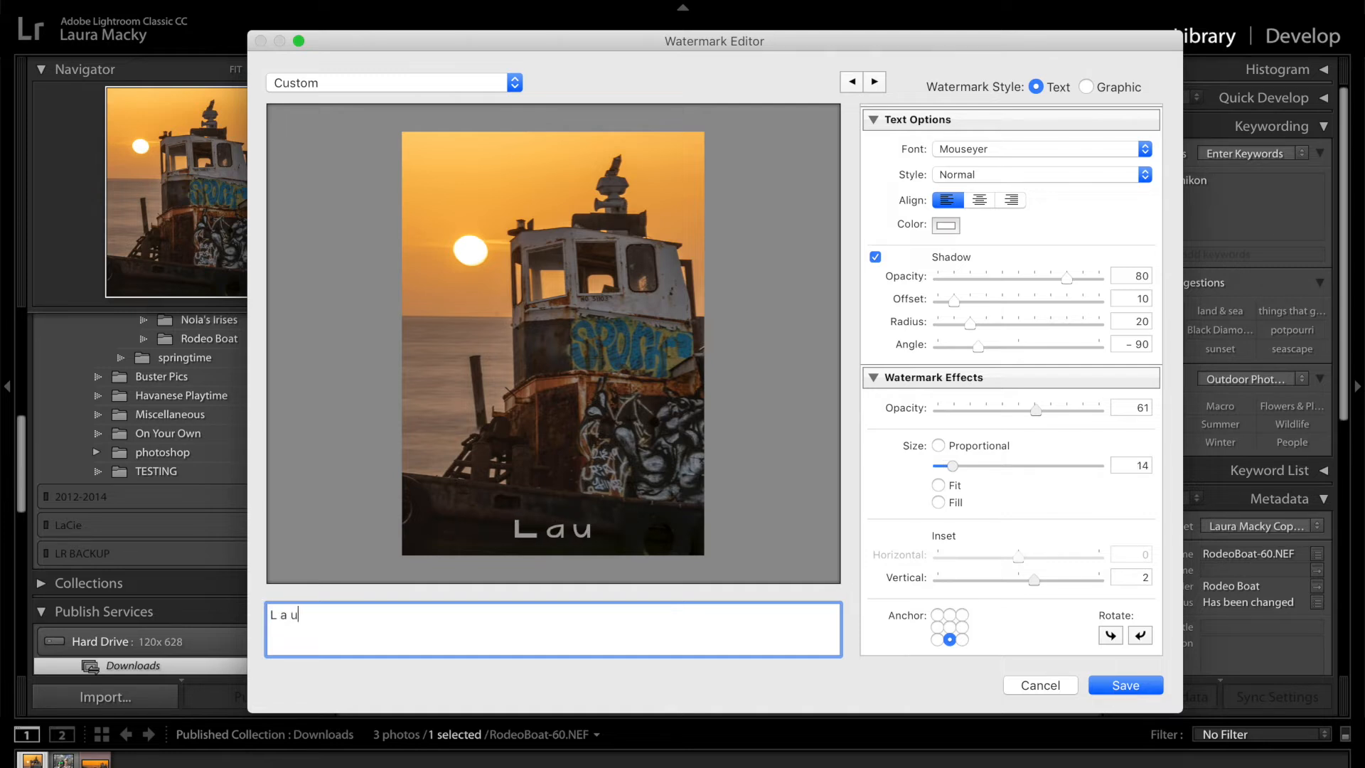
type("ra ")
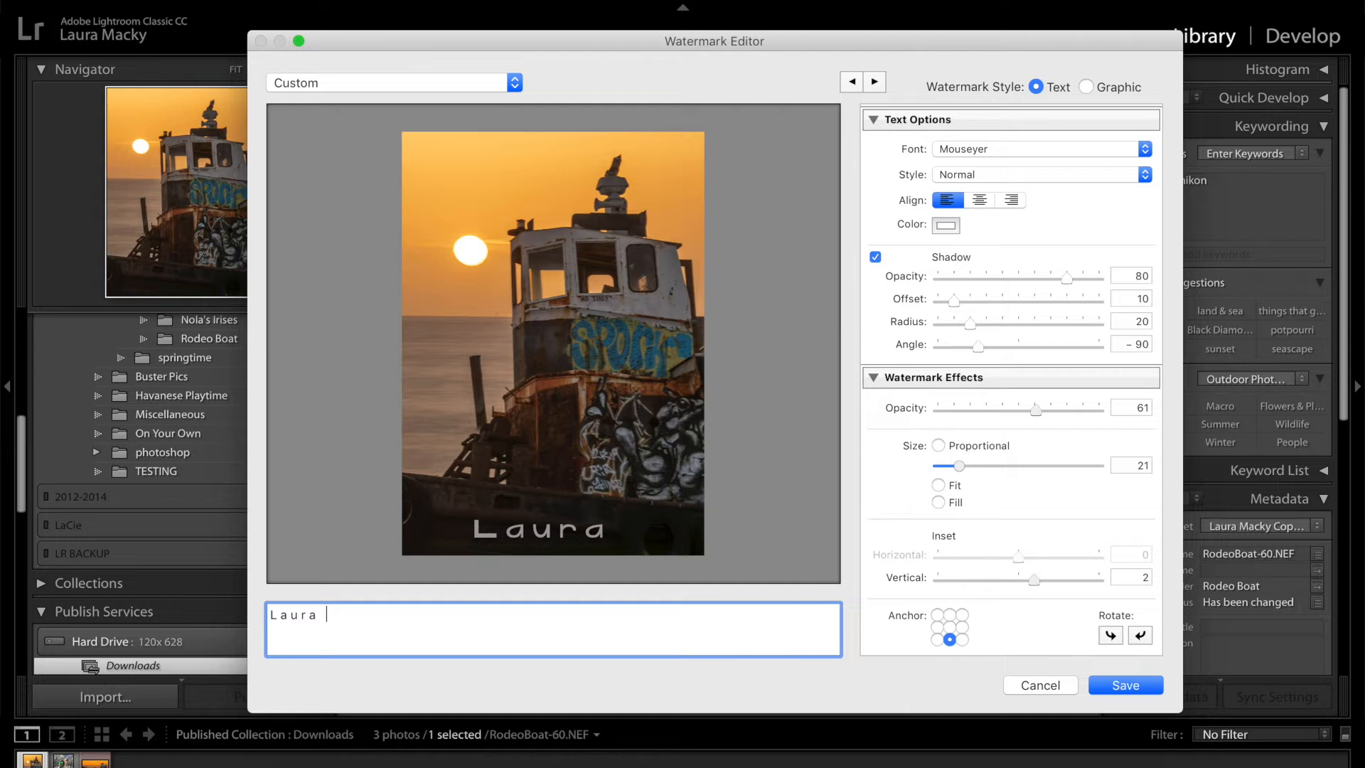
type("Macky")
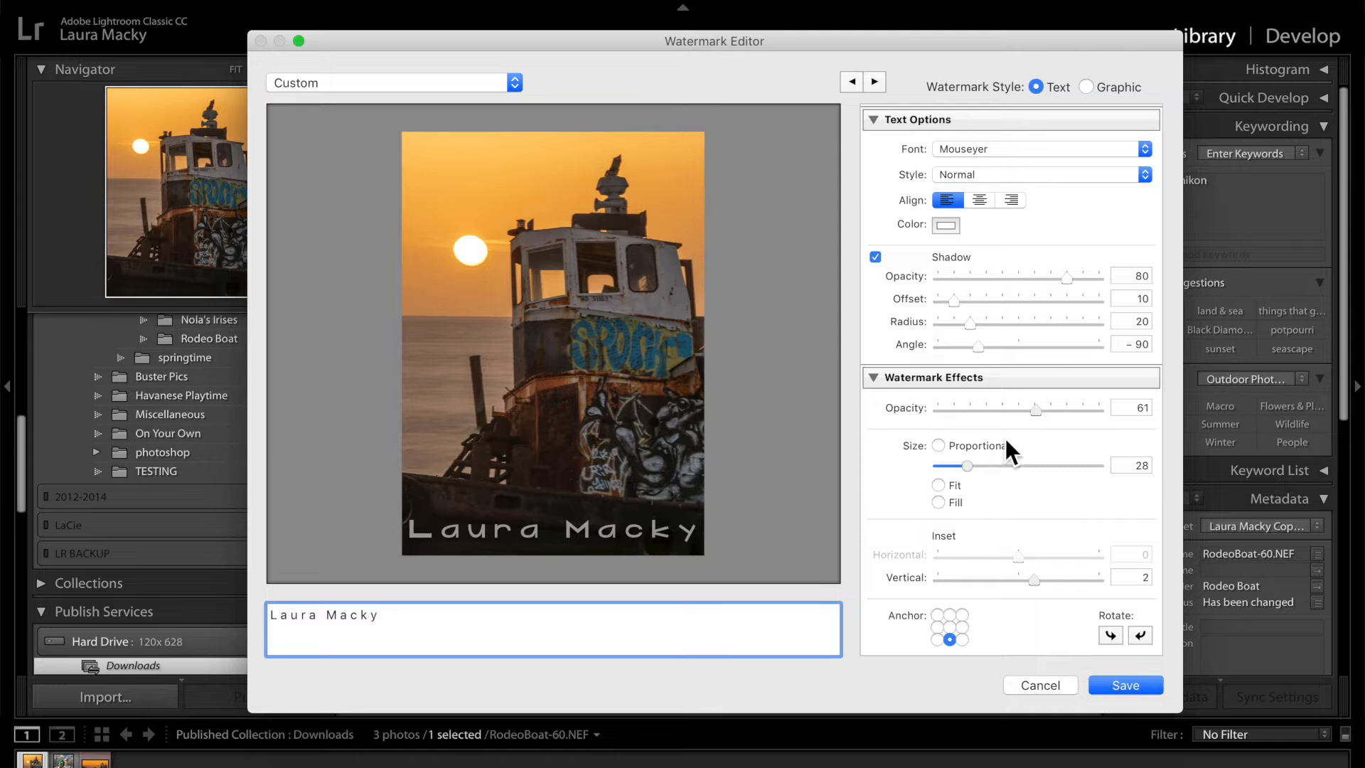
Step: Reduce the watermark size to 19 and raise it from the bottom edge with a vertical inset of 3
left_click_drag(967, 468, 960, 465)
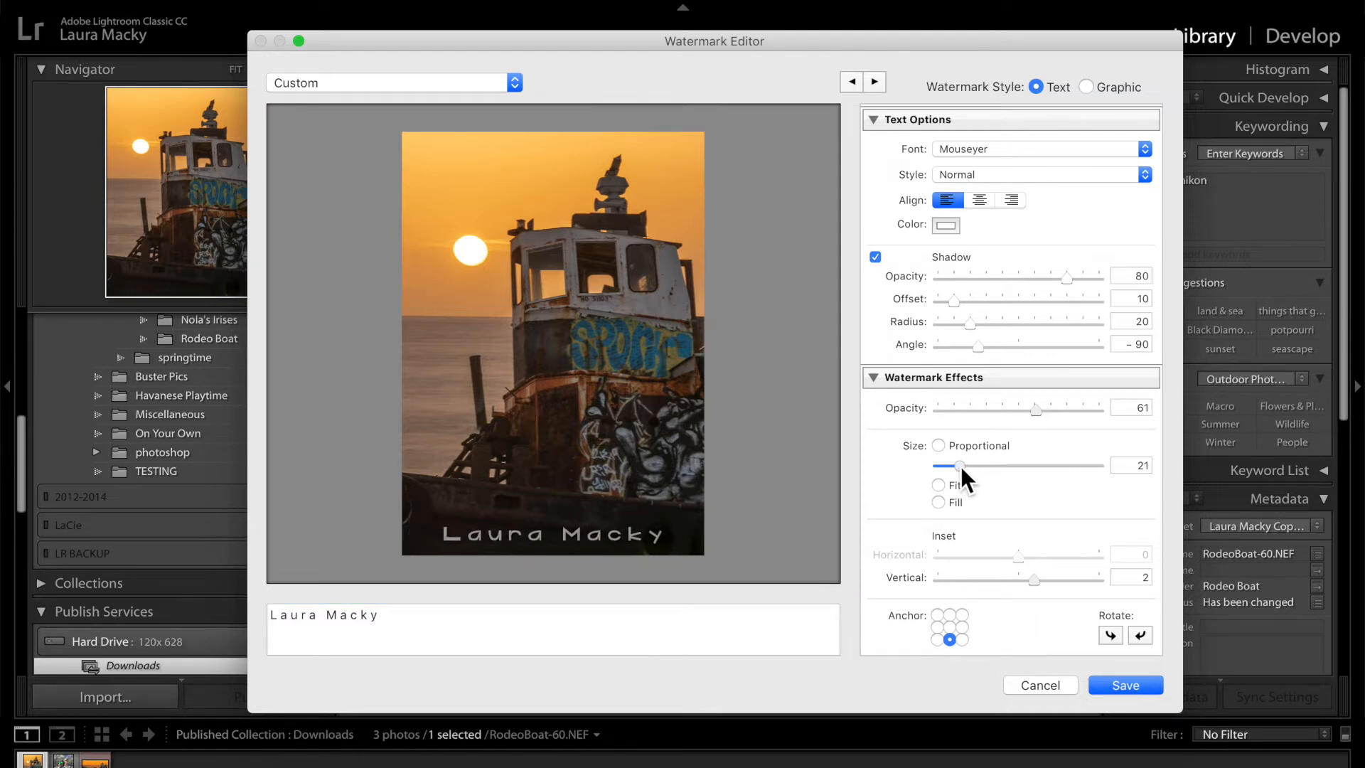
left_click_drag(1031, 570, 1043, 586)
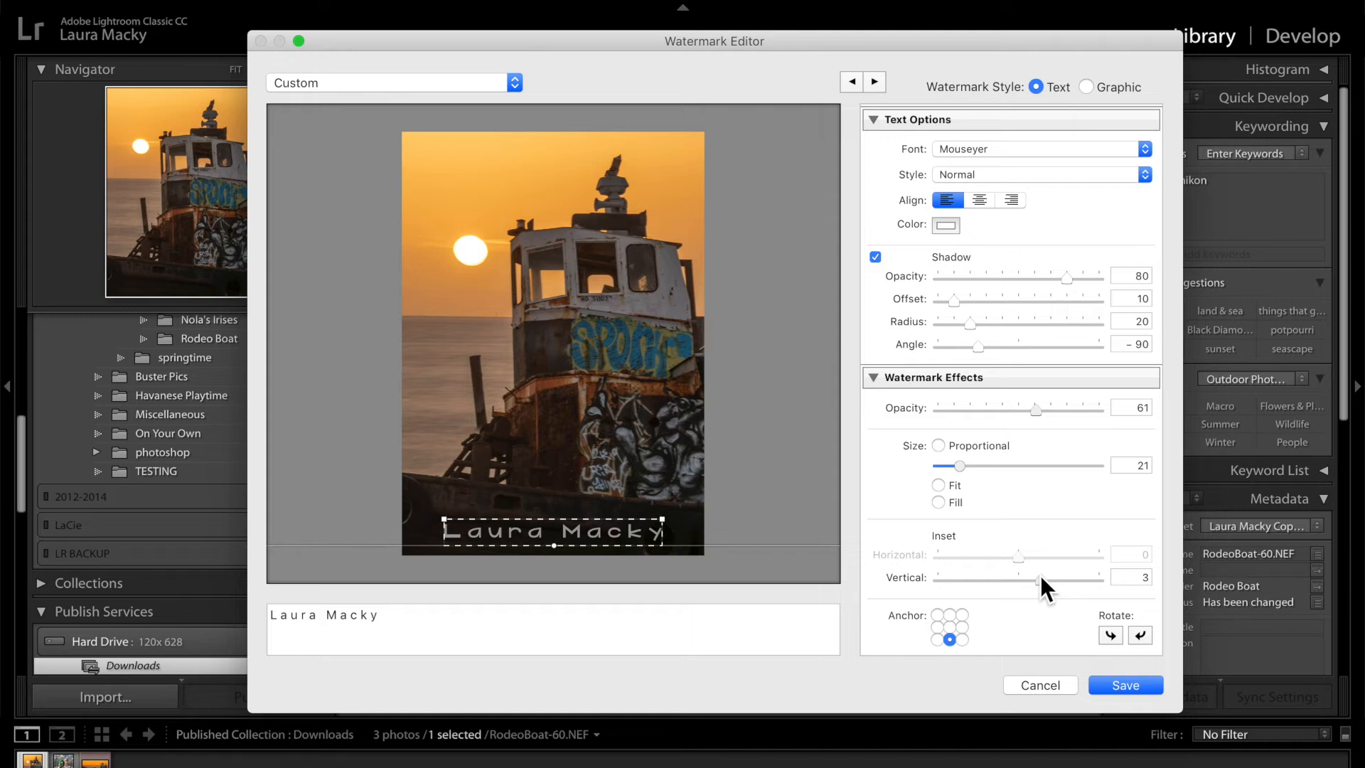
left_click_drag(1042, 578, 1042, 580)
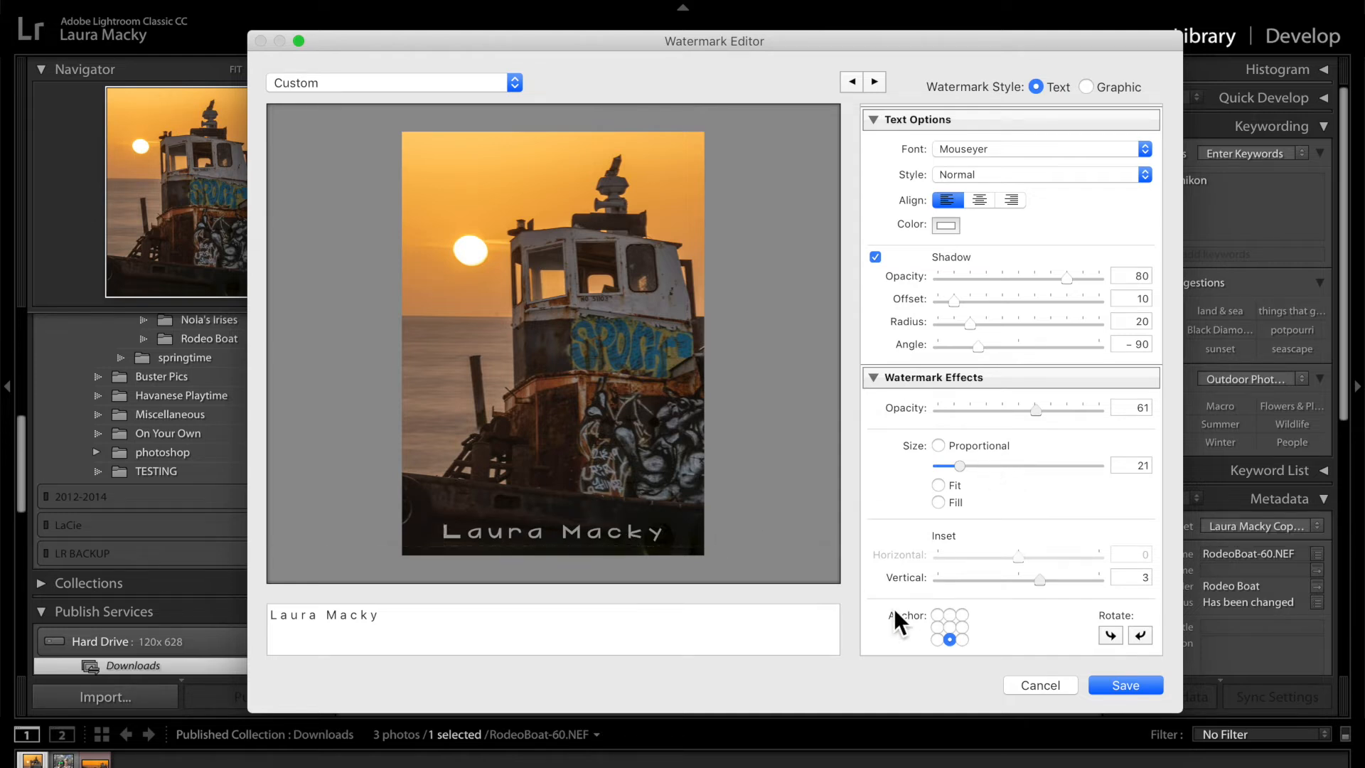
left_click_drag(963, 469, 959, 468)
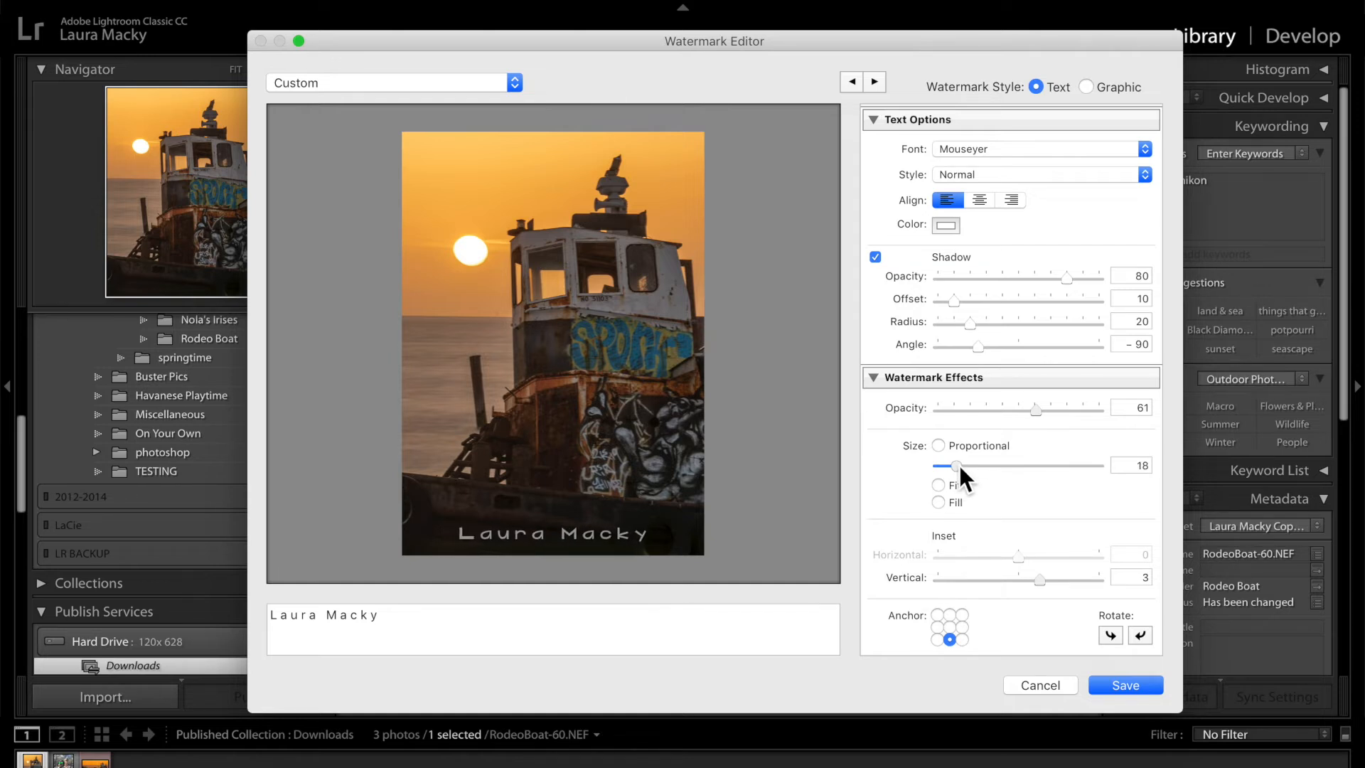
left_click_drag(959, 465, 960, 466)
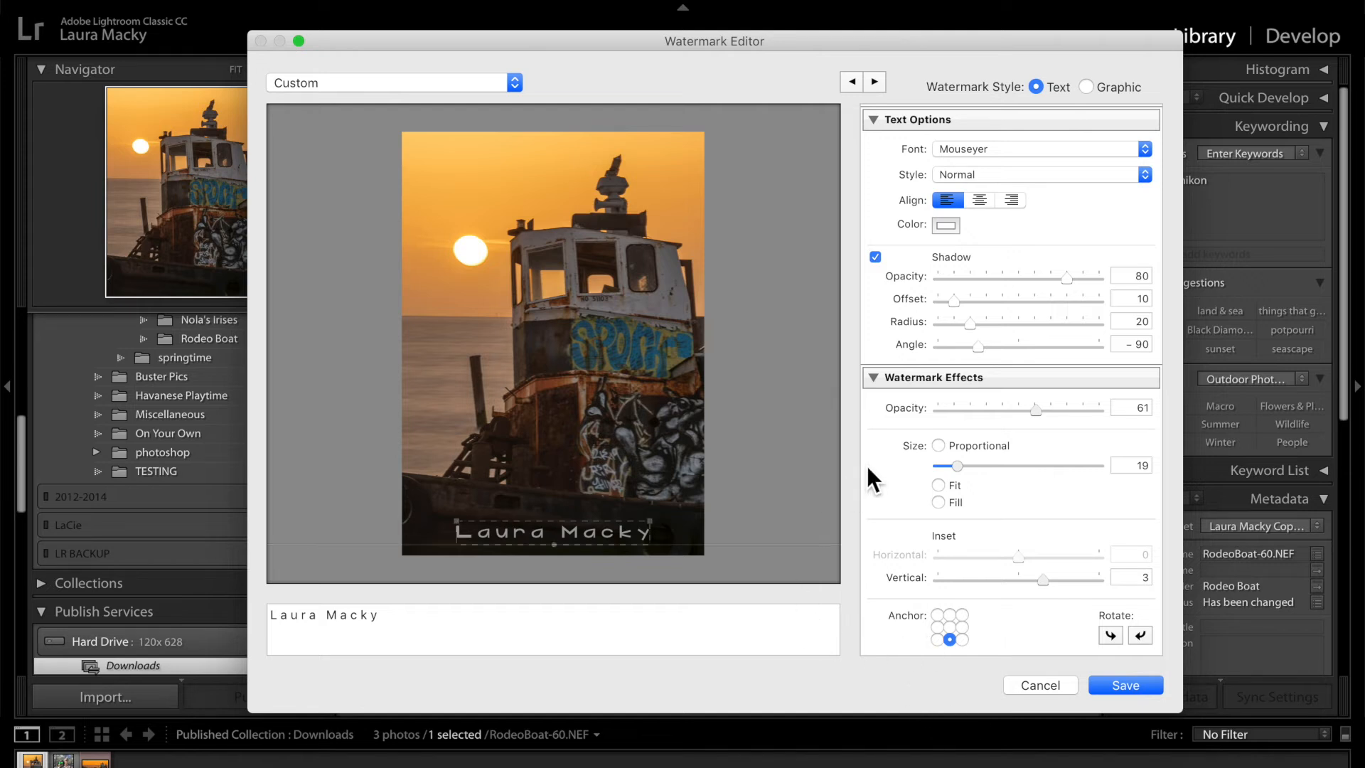
Step: Save the watermark settings as a new preset named Tutorial Watermark 1
left_click(1121, 687)
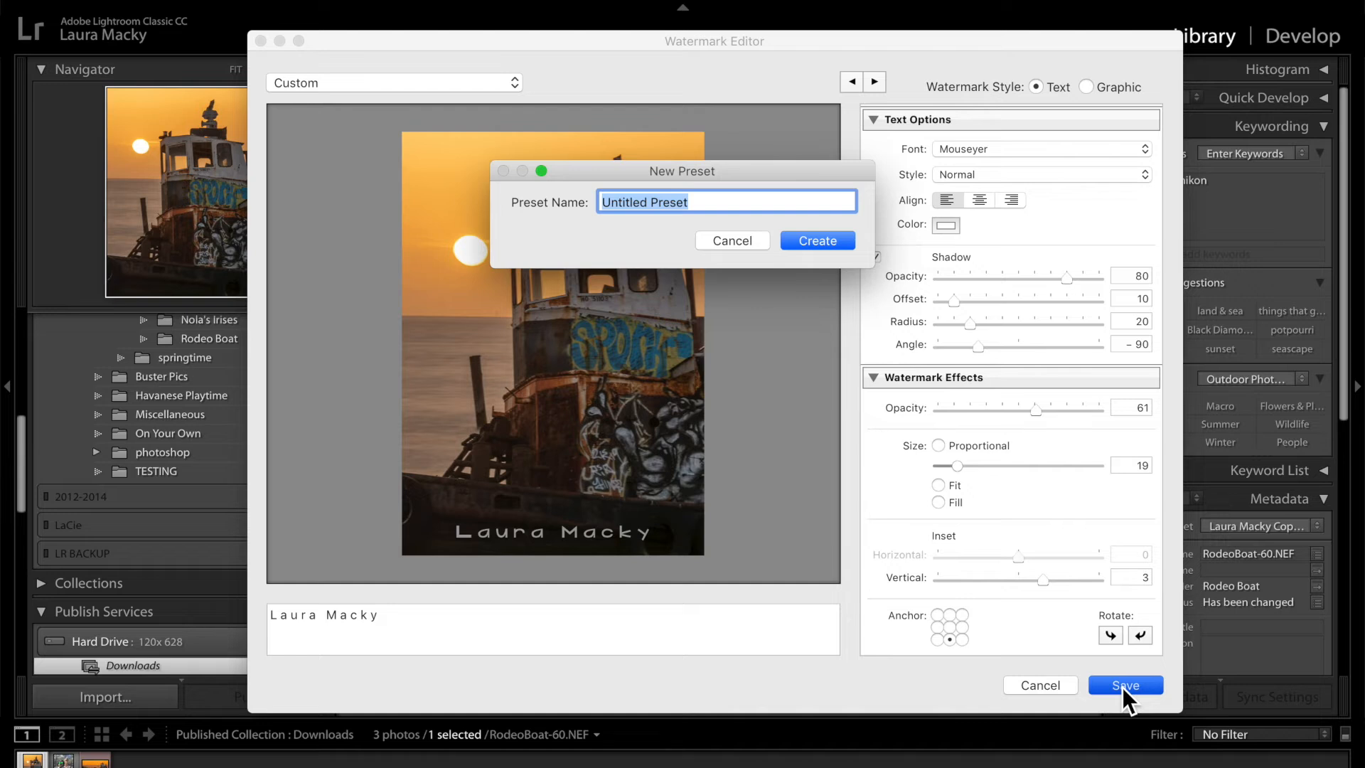
type("Tutorial Watermark")
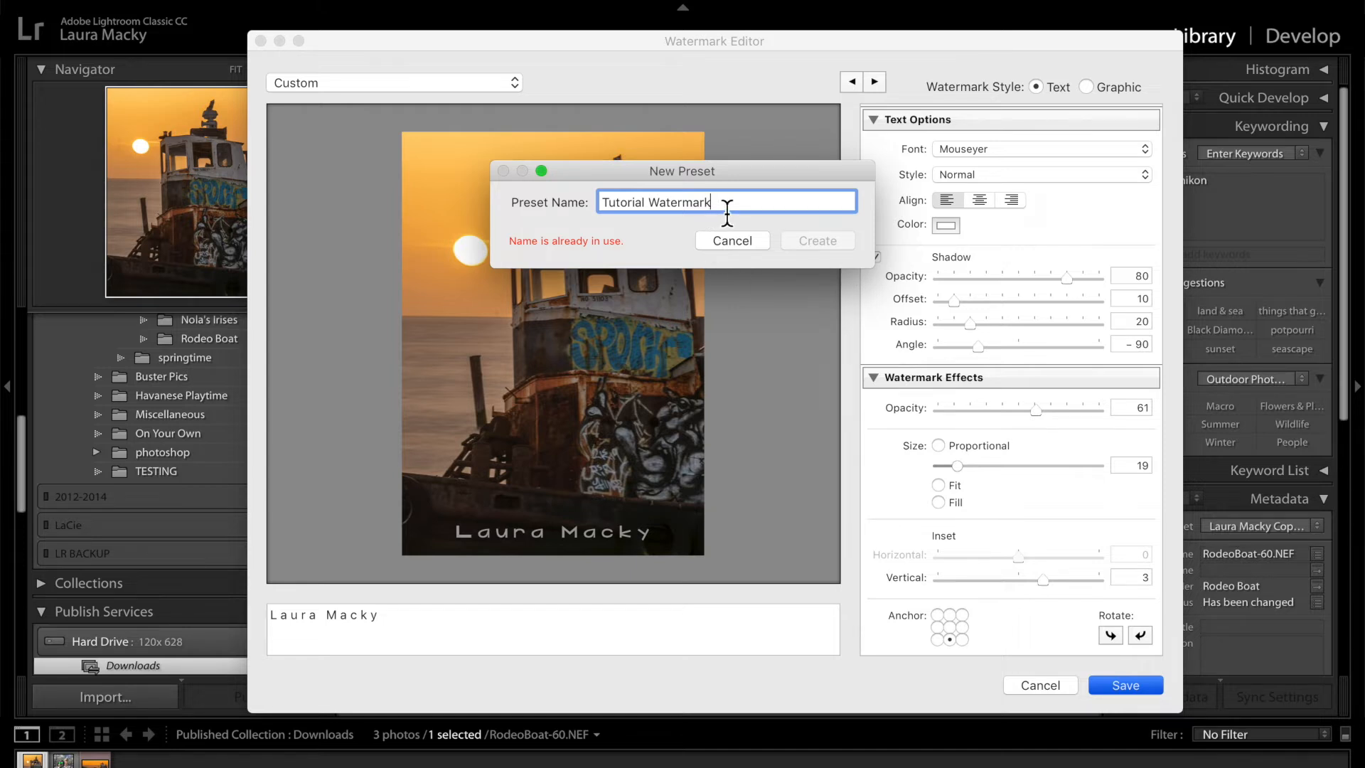
type("1")
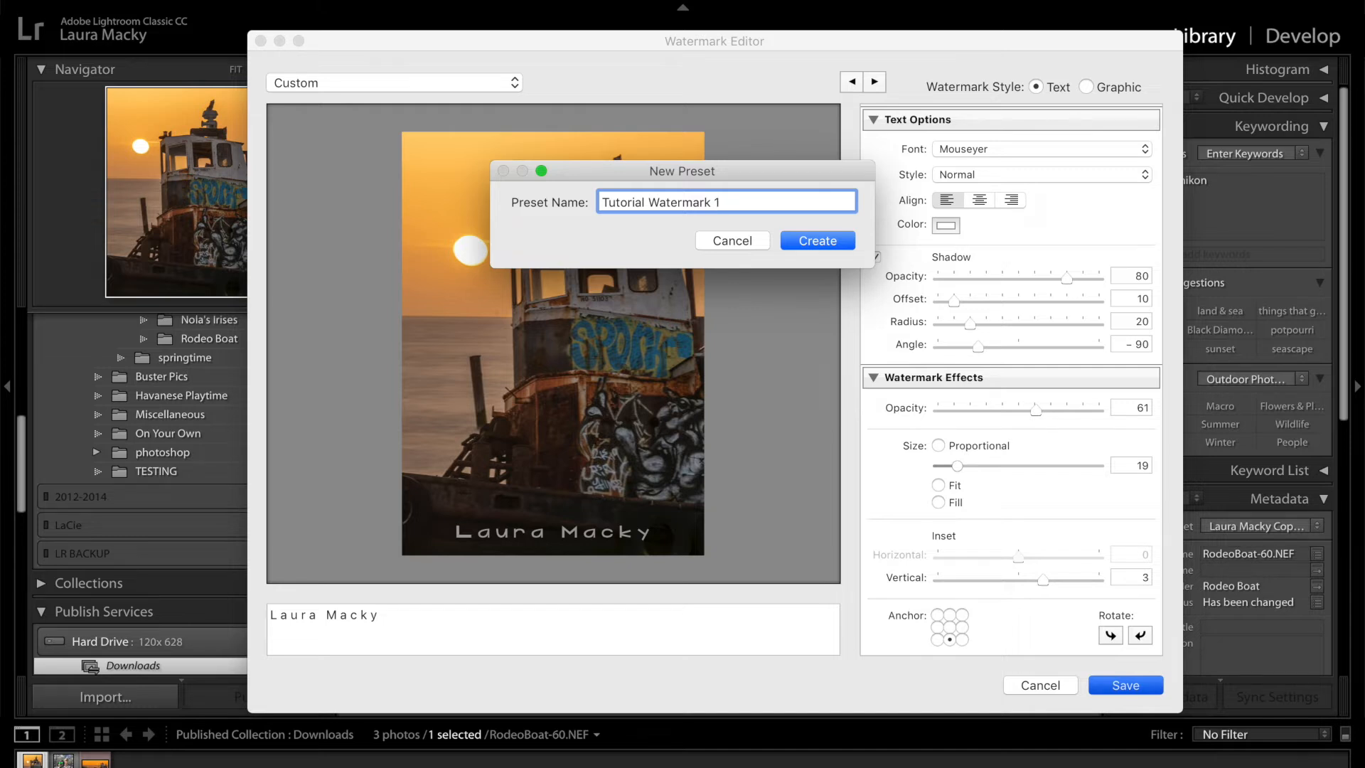
left_click(818, 241)
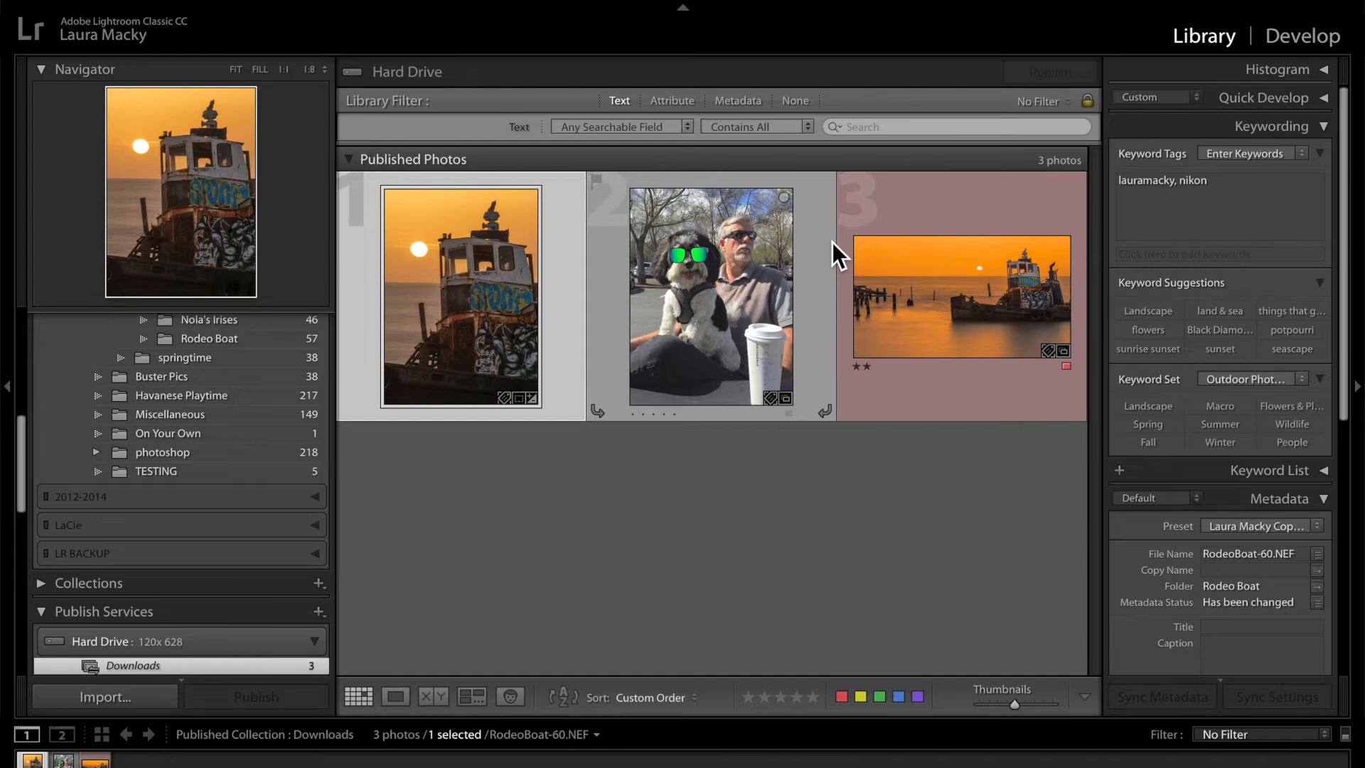
Step: Reopen the watermark editor, look through the list of saved watermark presets, and leave the editor without saving
mouse_move(2, 2)
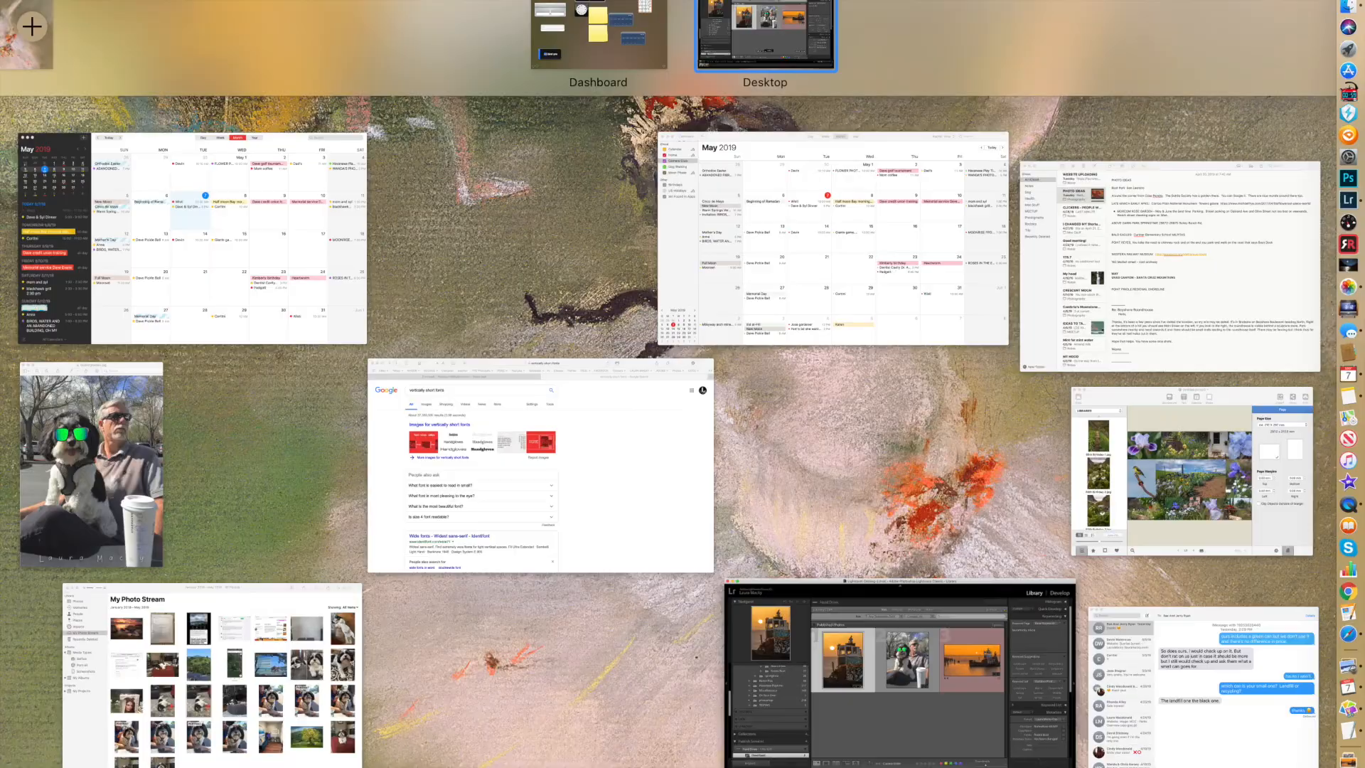
left_click(738, 587)
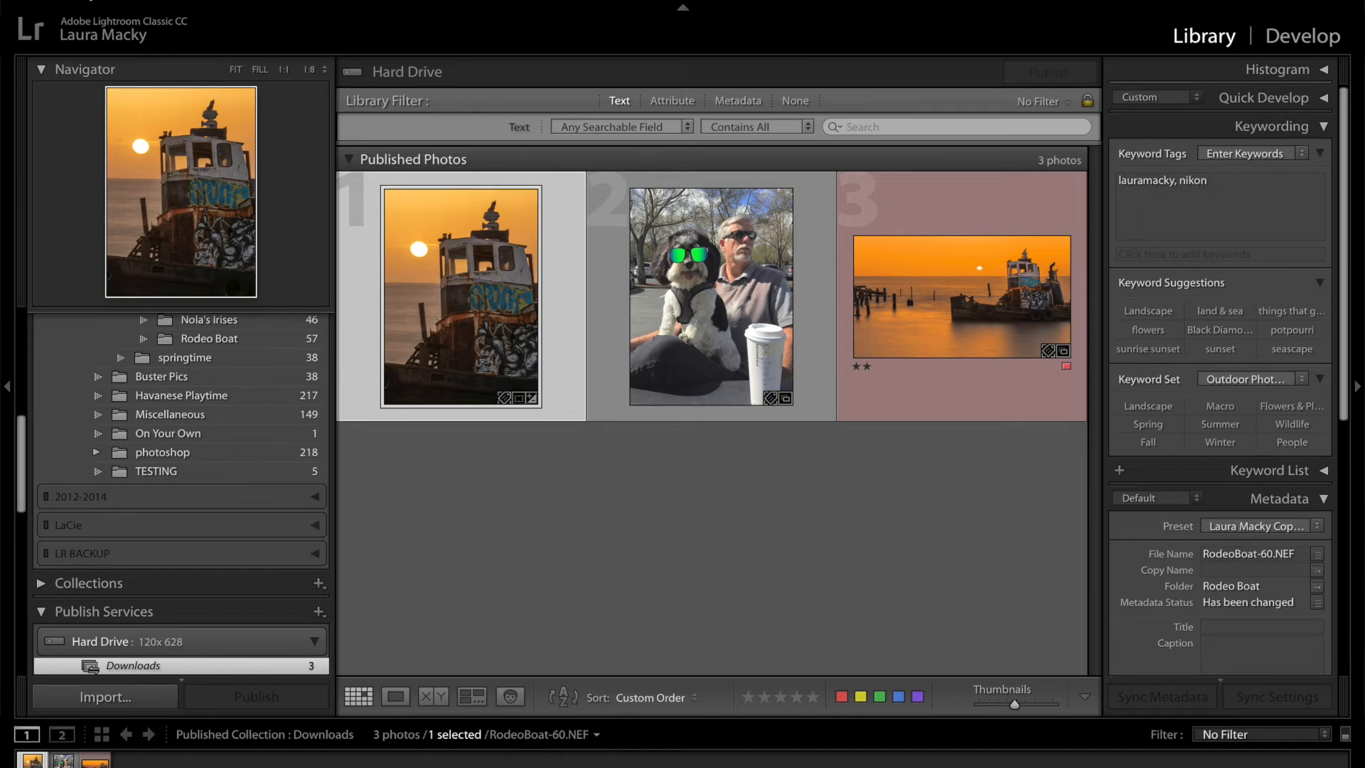
left_click(86, 0)
left_click(86, 0)
left_click(86, 0)
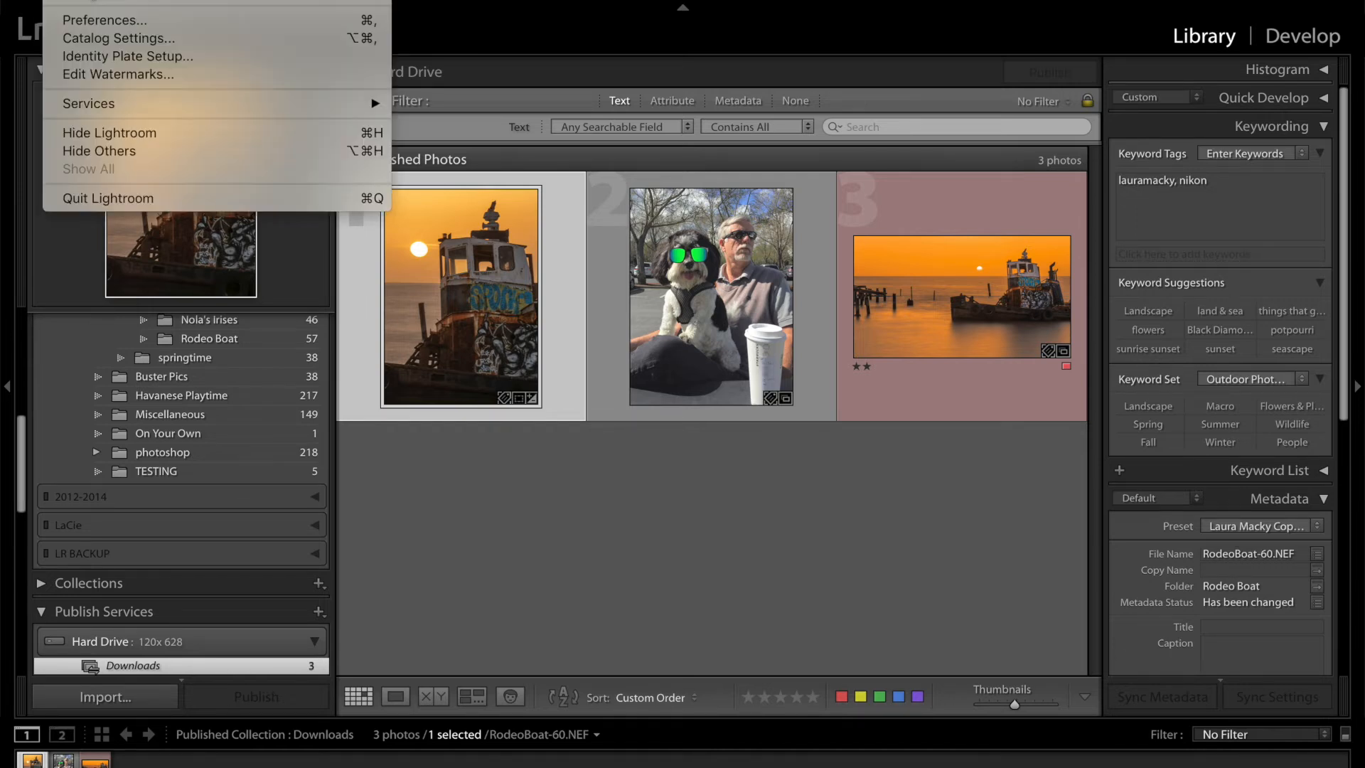
left_click(108, 74)
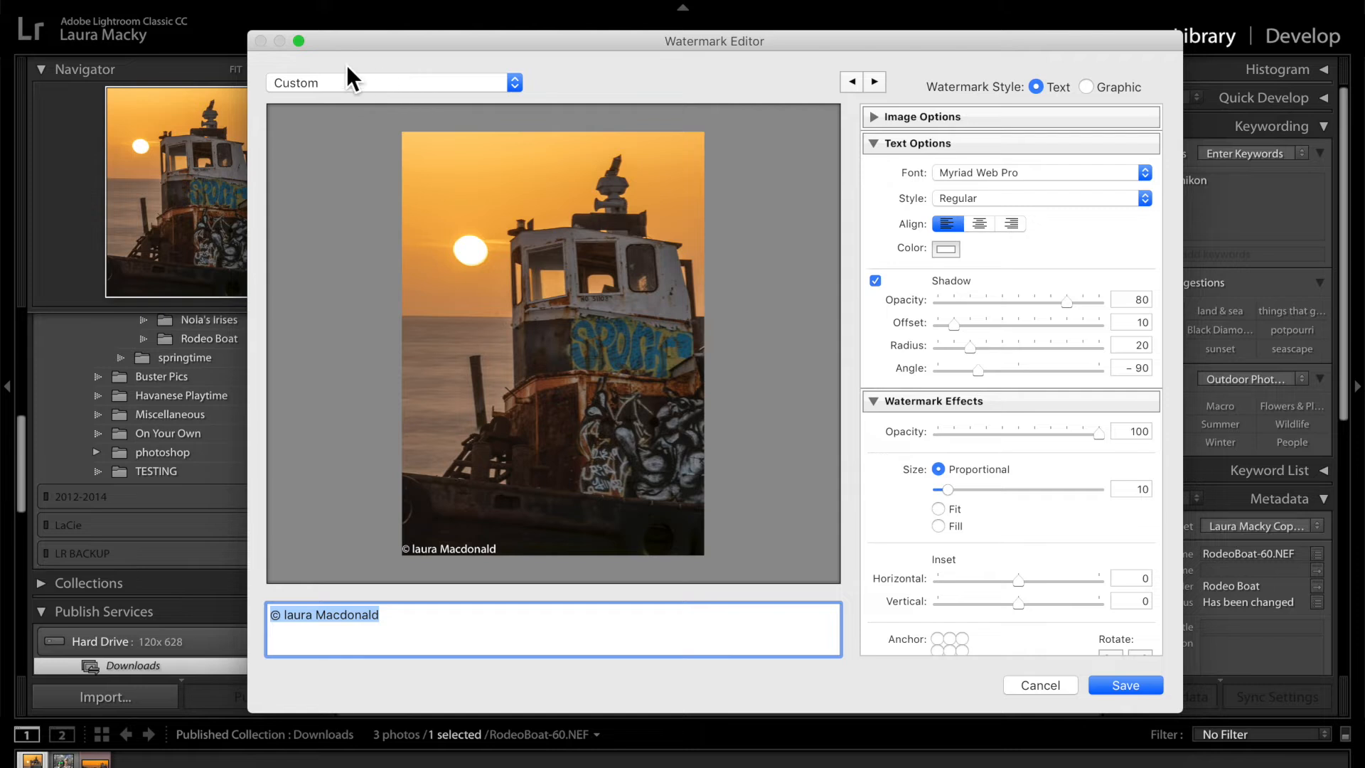
left_click(475, 82)
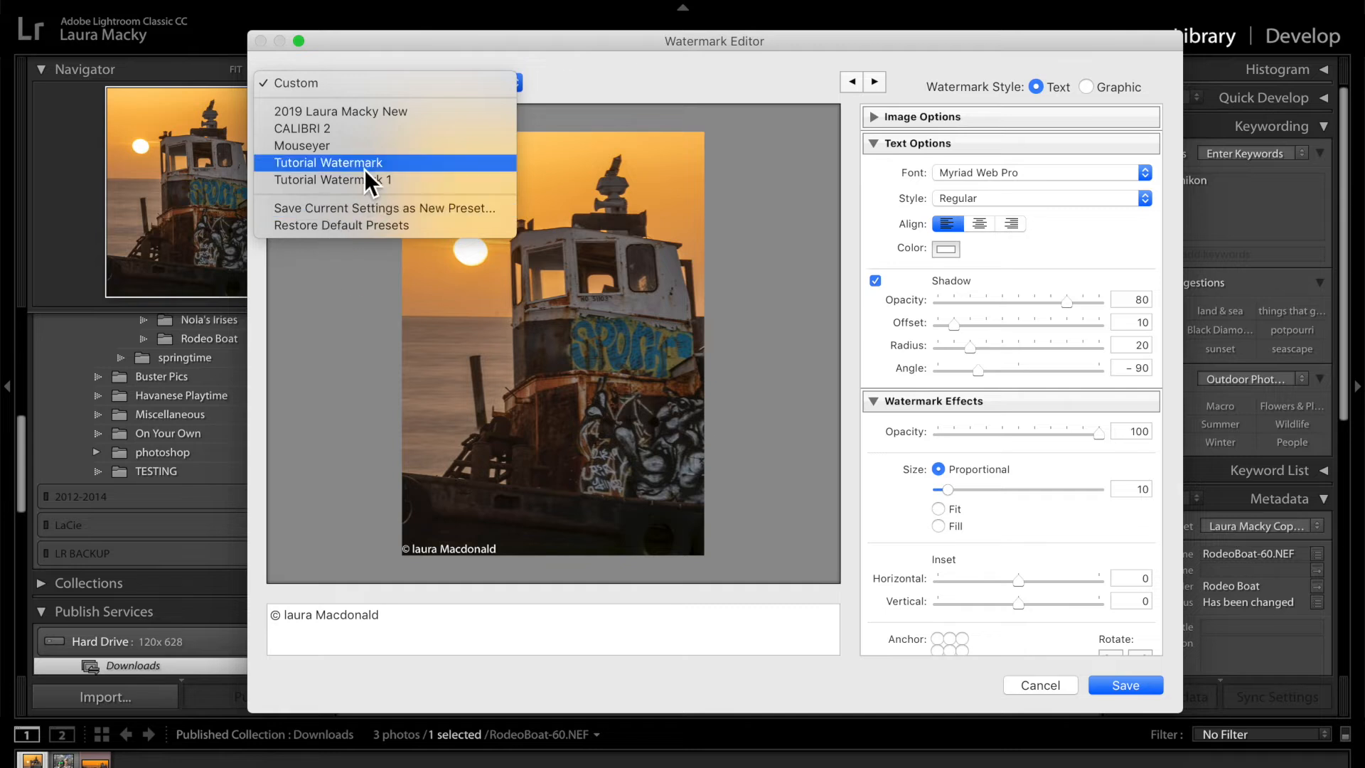
left_click(1055, 683)
left_click(1055, 683)
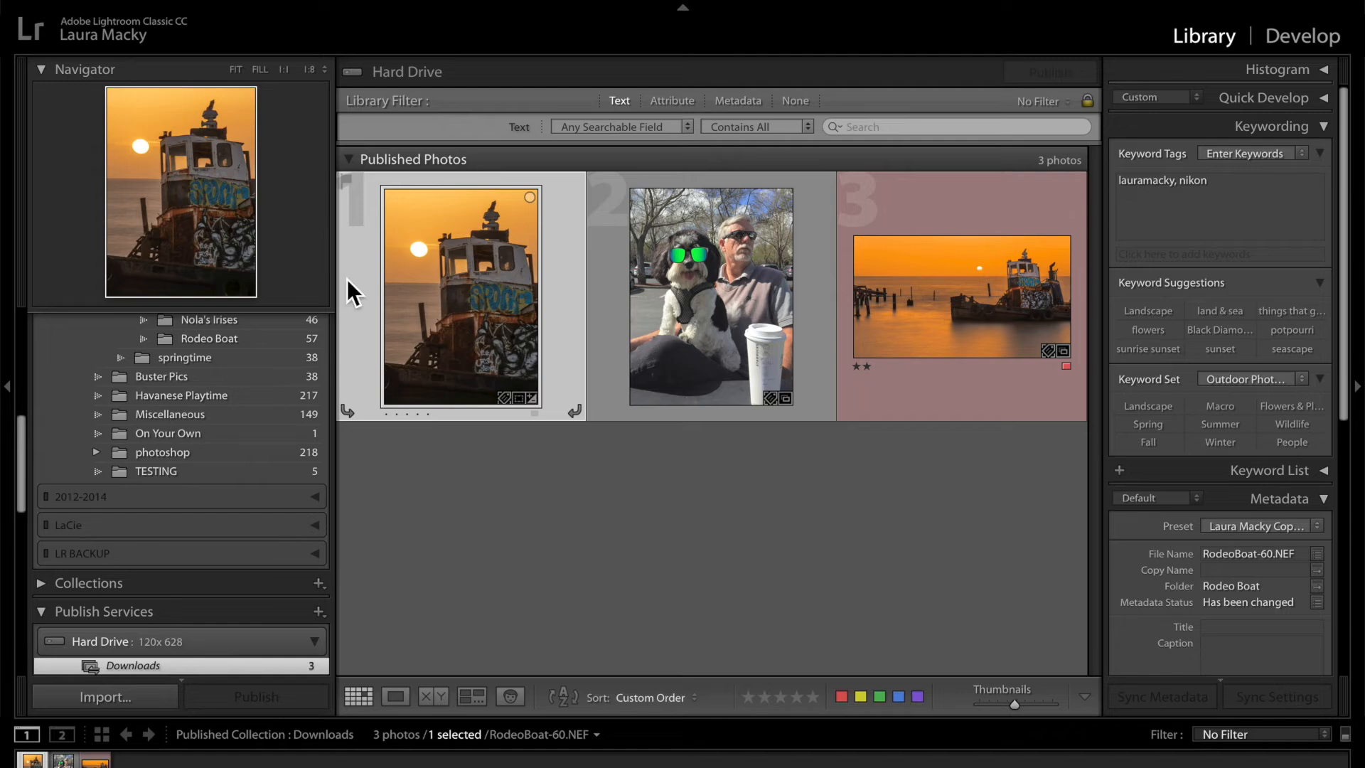
Step: Open the export settings for the selected boat photo, keep the metadata at Copyright Only and apply the Tutorial Watermark 1 watermark
left_click(147, 2)
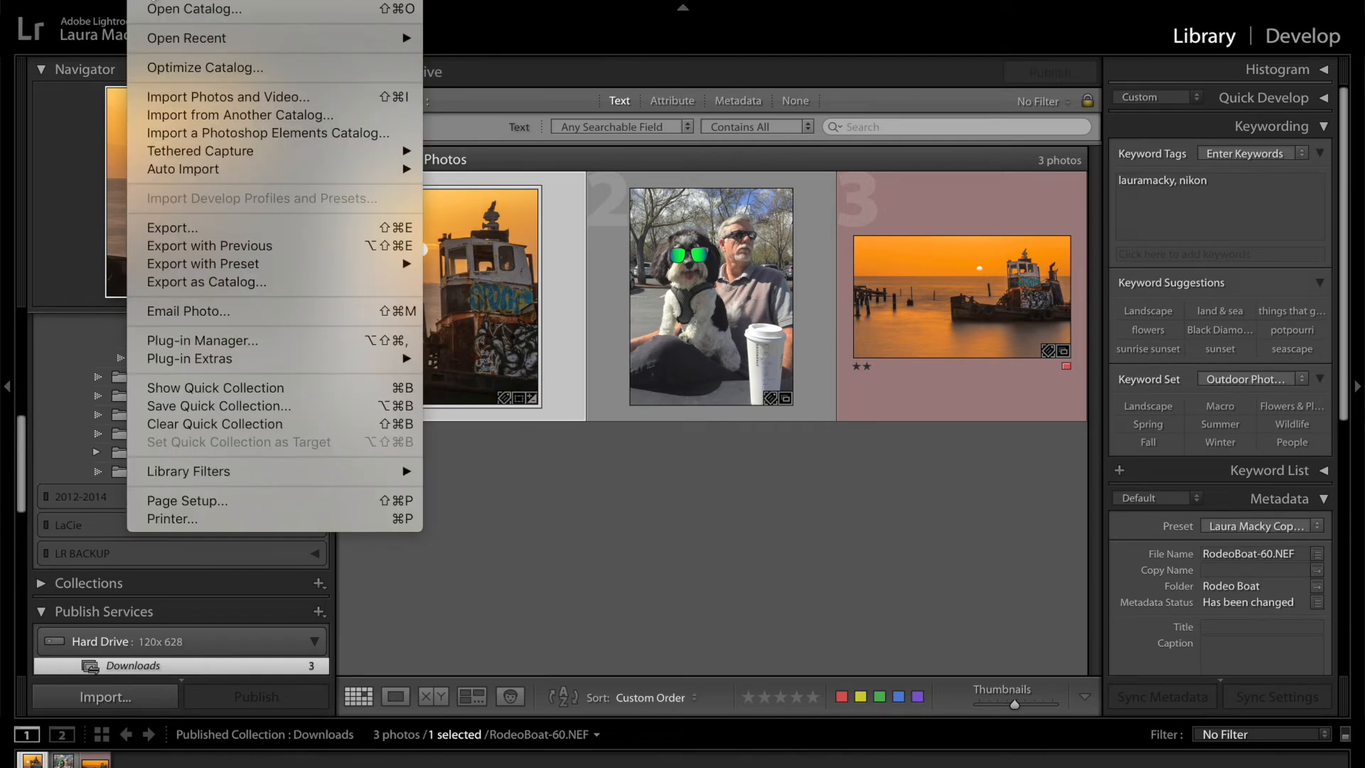
left_click(184, 226)
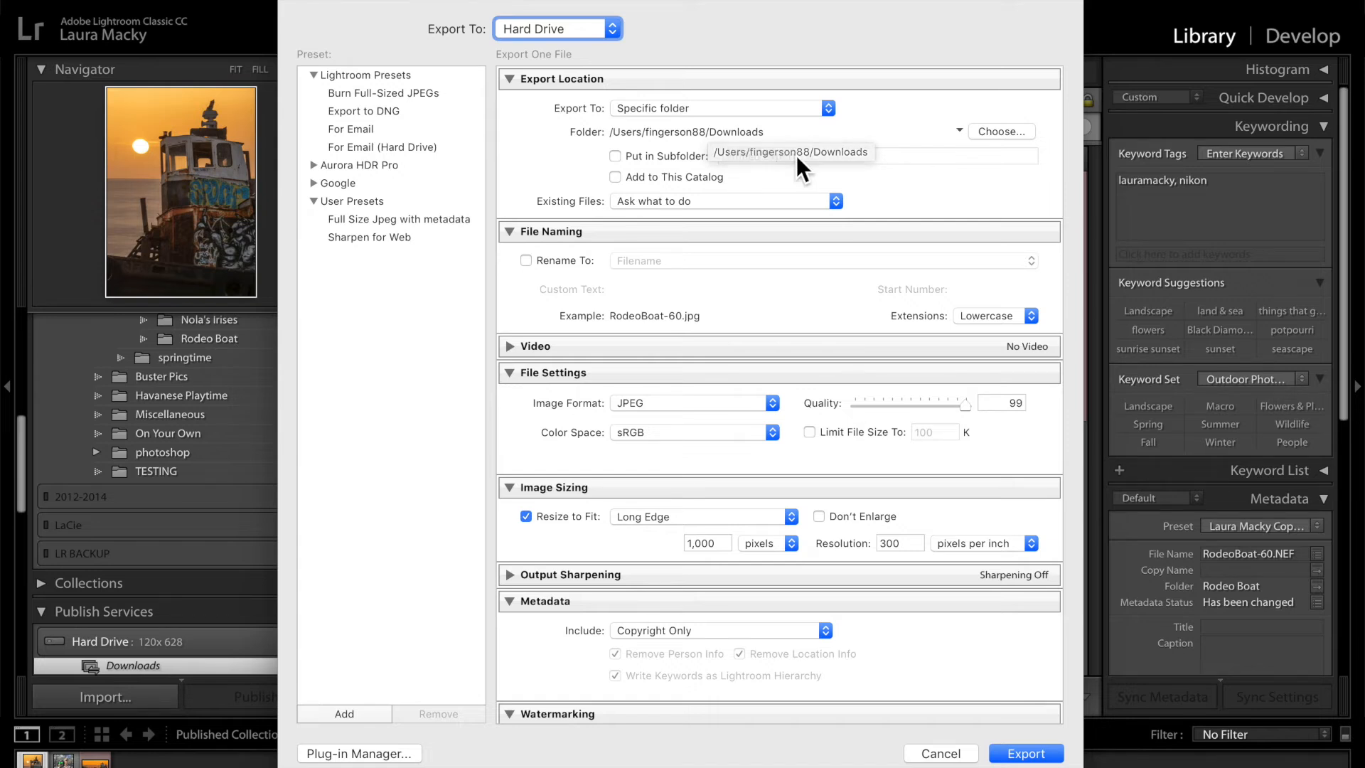
scroll(762, 266, "down", 3)
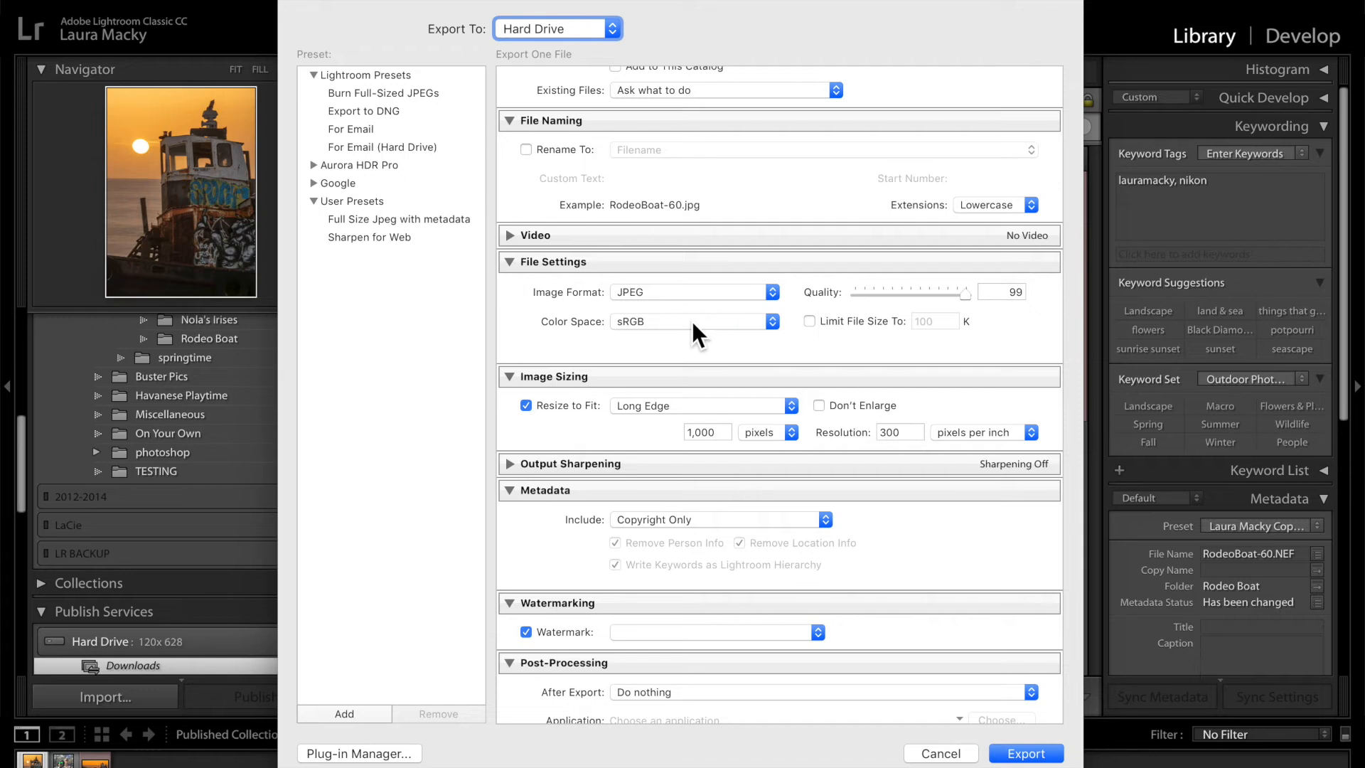
scroll(692, 321, "down", 1)
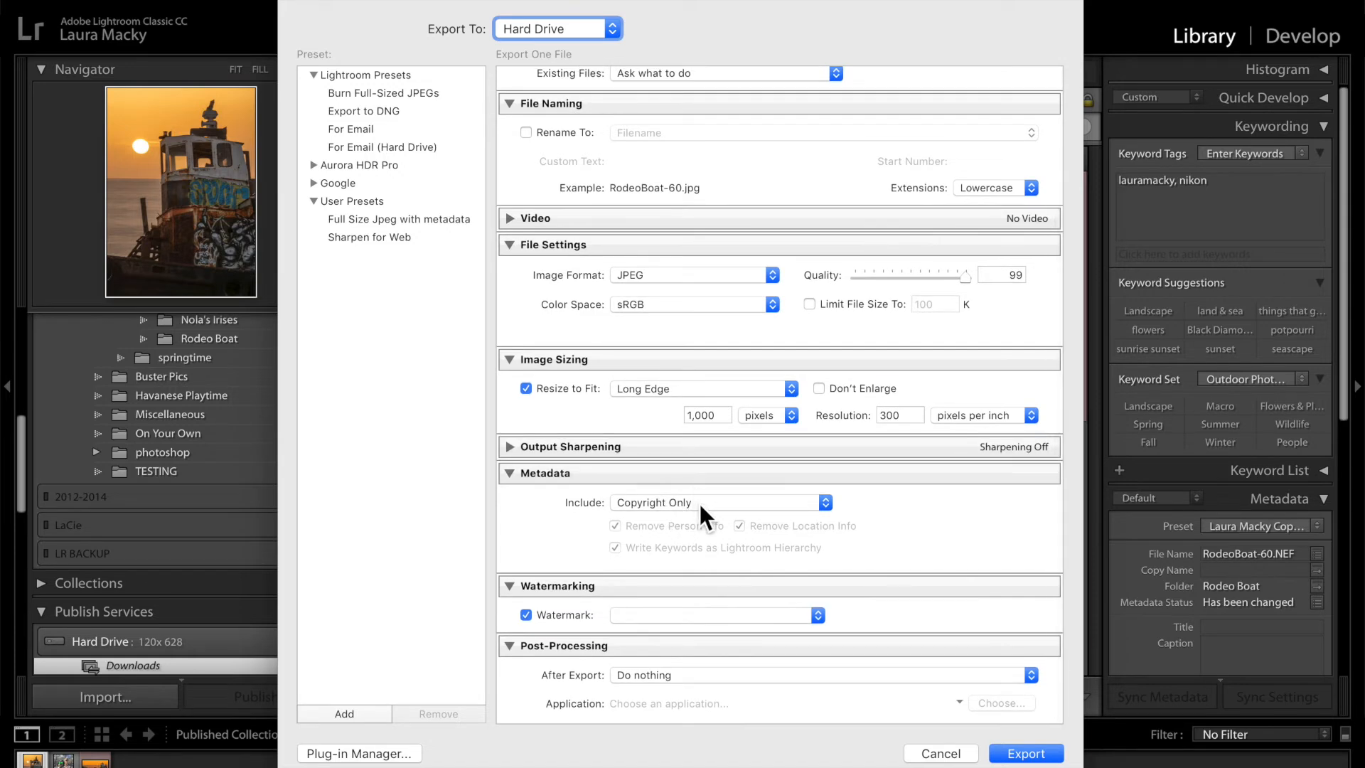
left_click(700, 504)
left_click(700, 504)
left_click(665, 615)
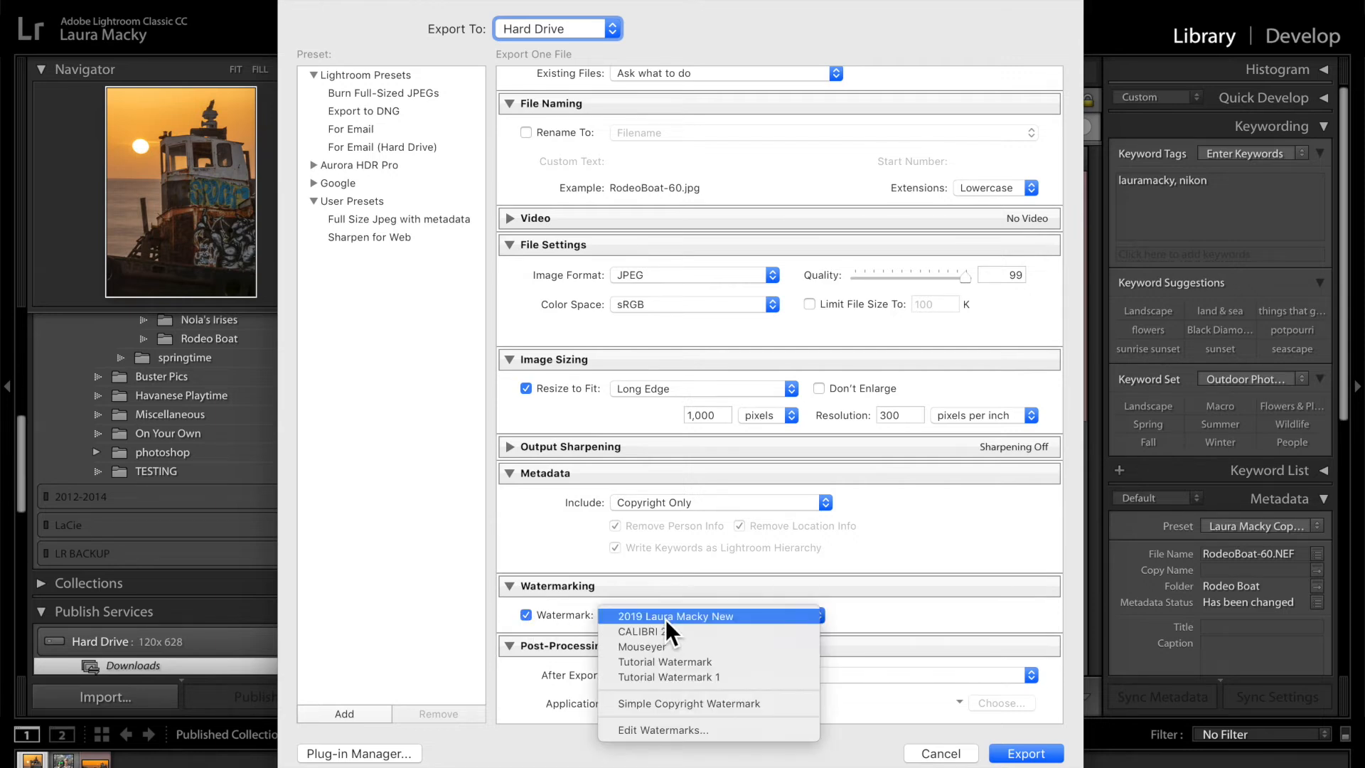
left_click(667, 675)
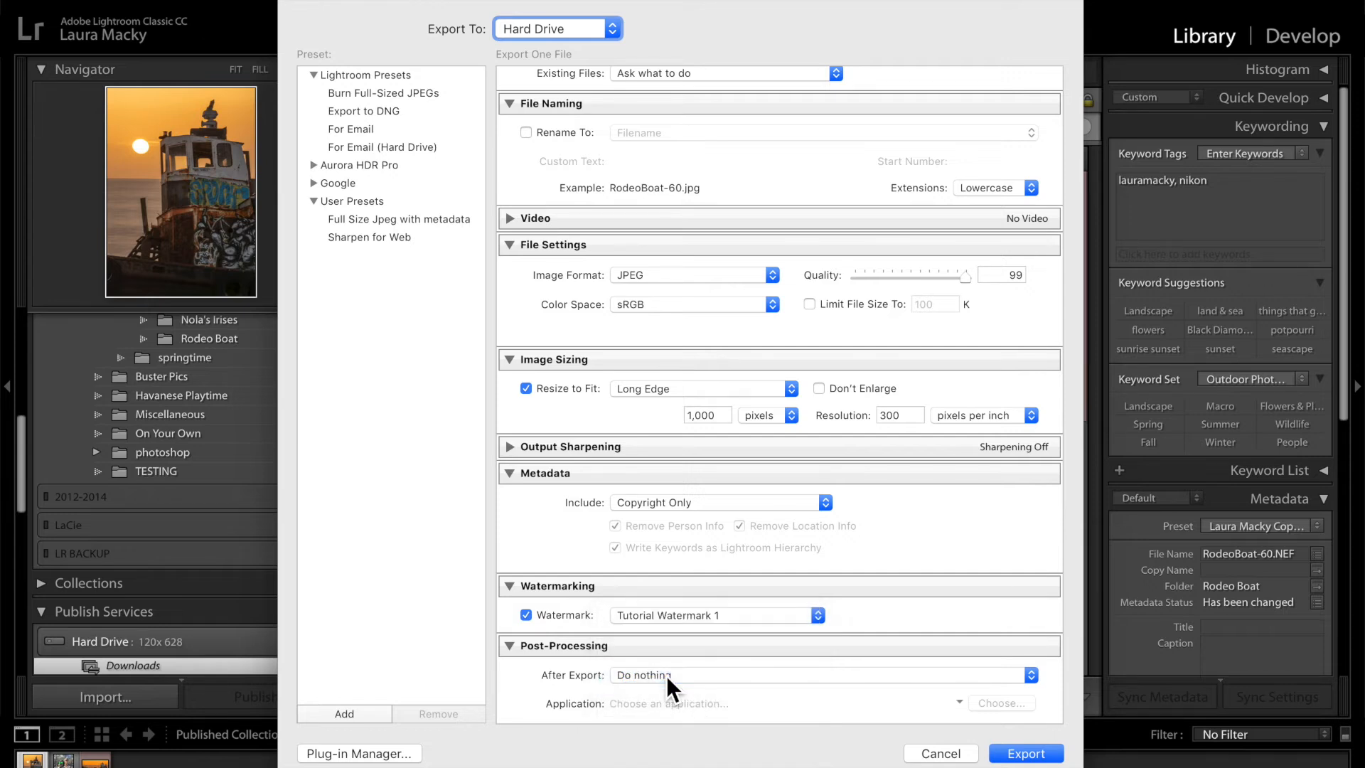
Step: Export the boat photo to the Downloads folder, using a unique name instead of overwriting the existing file
scroll(666, 675, "down", 2)
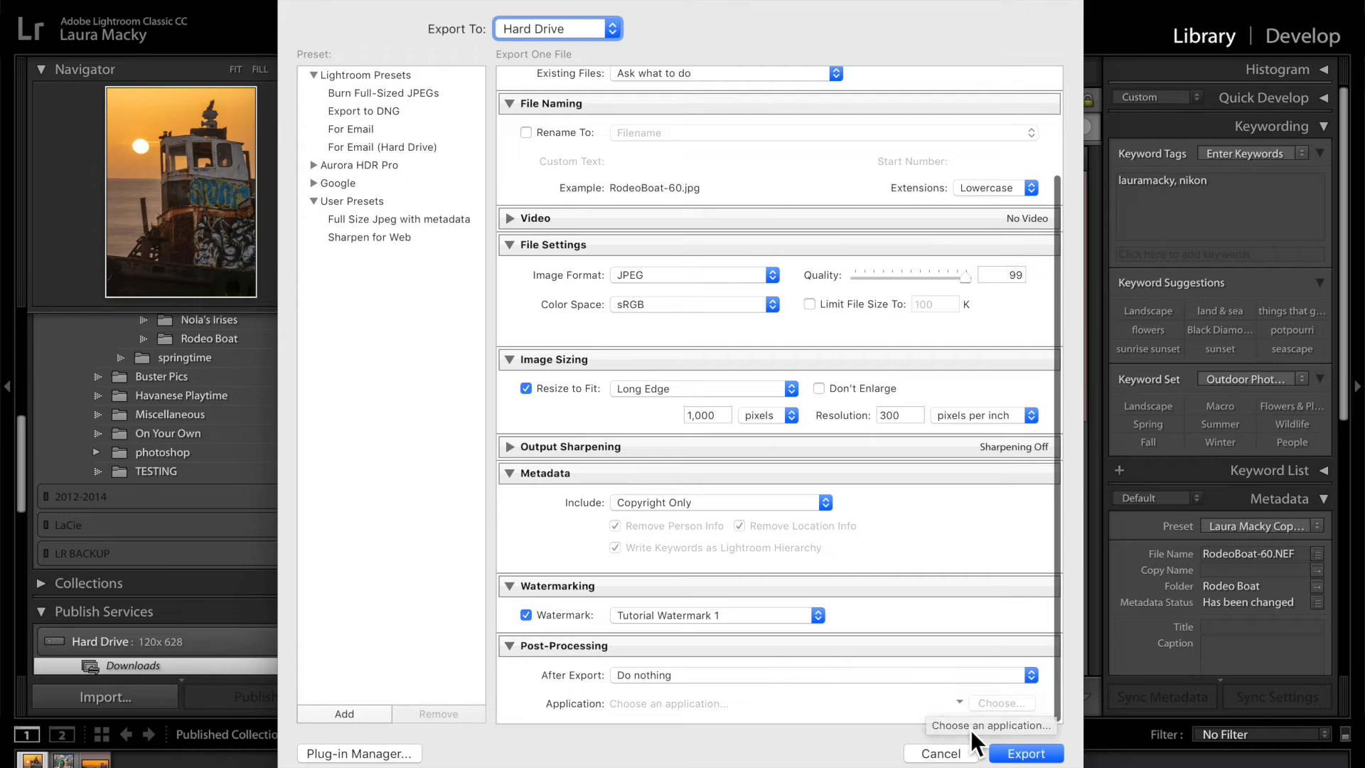
left_click(1025, 754)
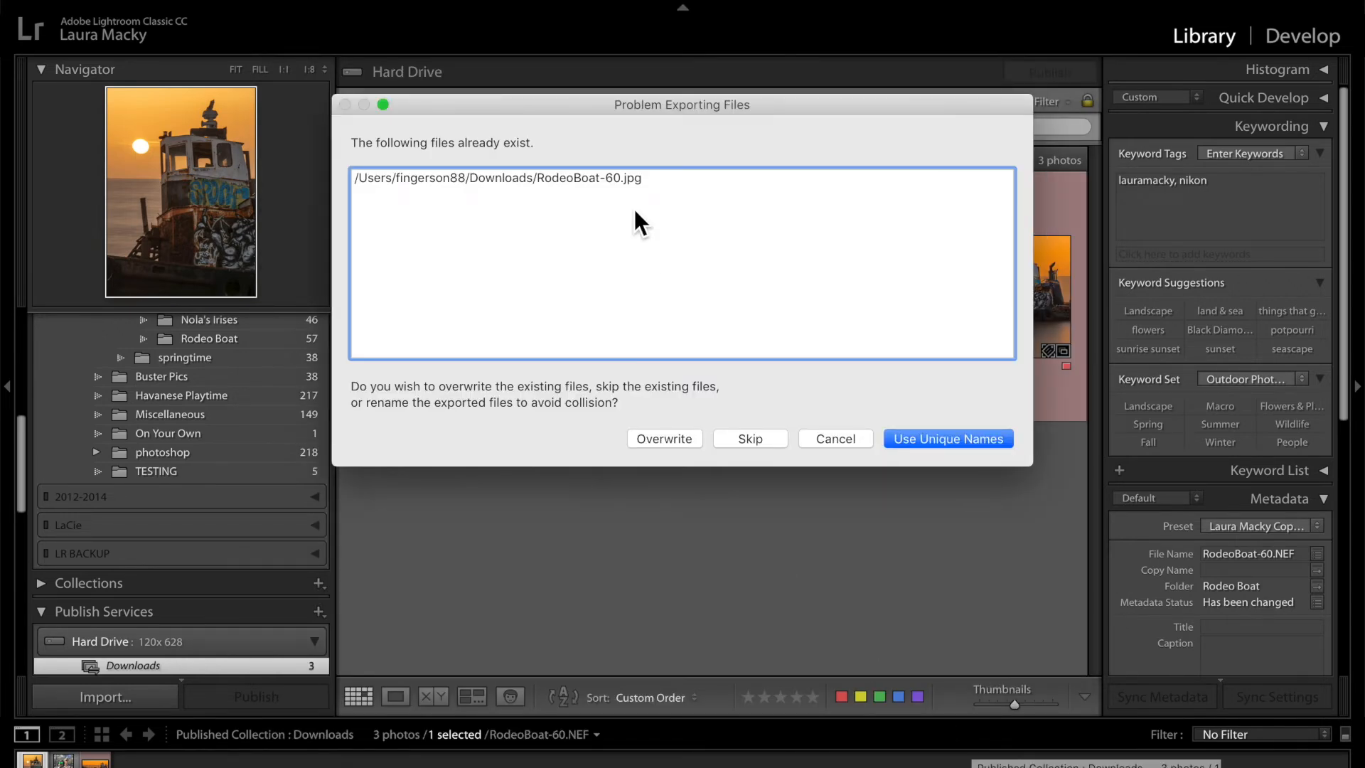
left_click(942, 442)
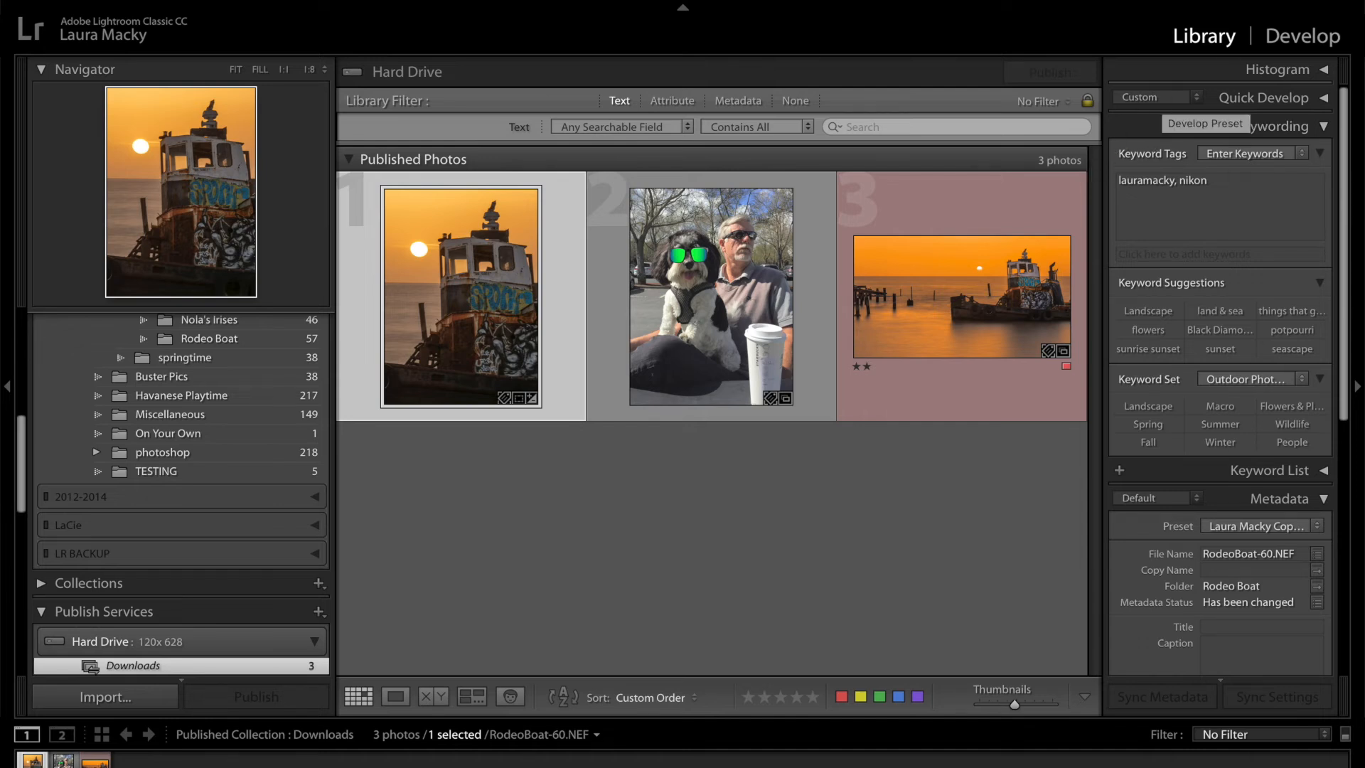
Step: Switch to Finder and preview RodeoBoat-60-2.jpg in the Downloads folder to check the watermark, closing the preview when done
mouse_move(1359, 9)
left_click(1351, 13)
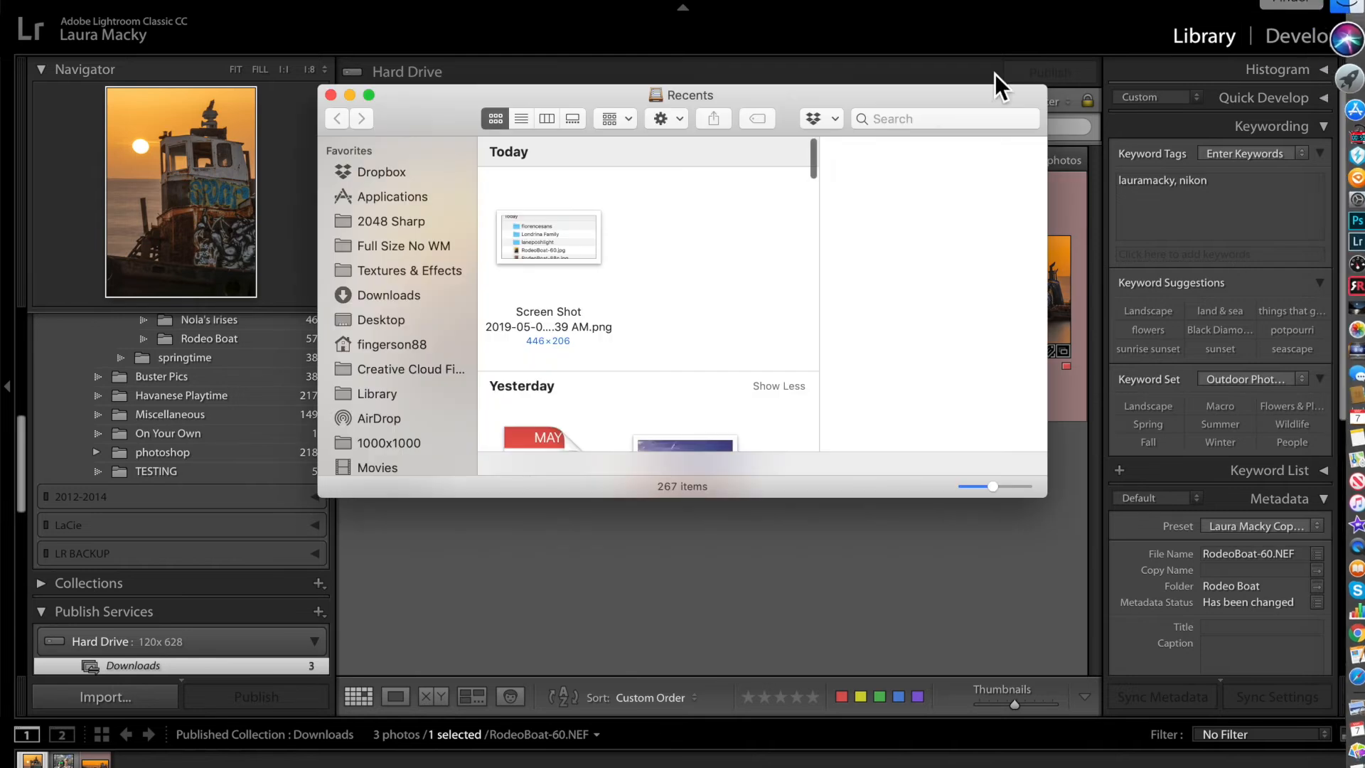
left_click(394, 297)
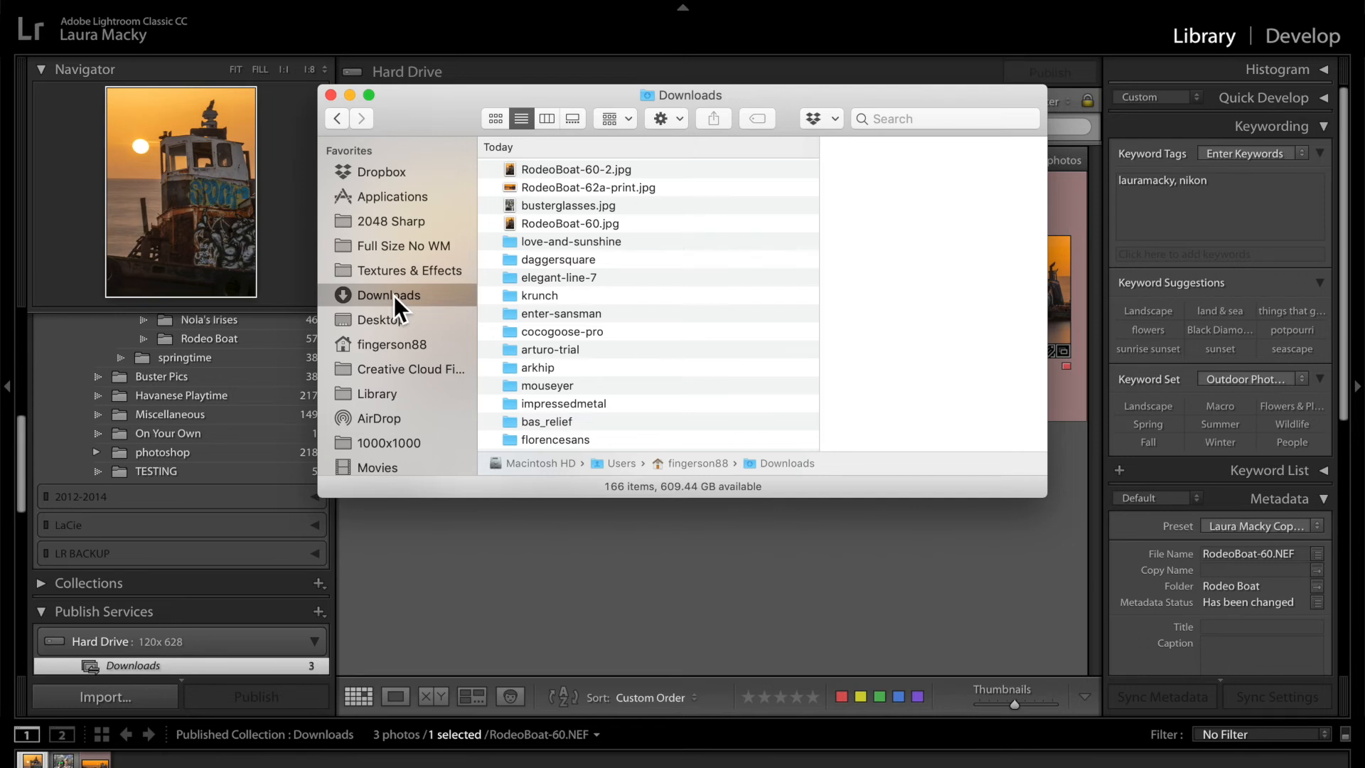
left_click(539, 170)
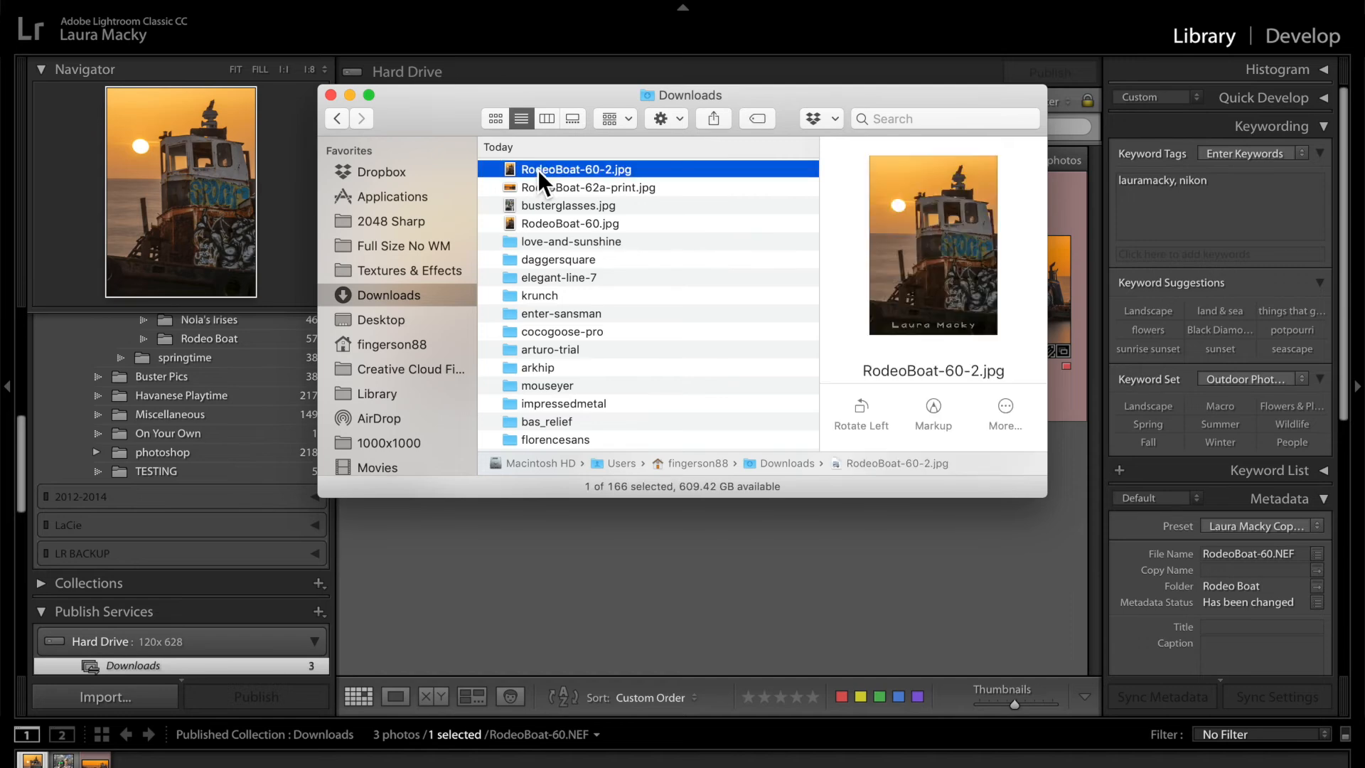
key("space")
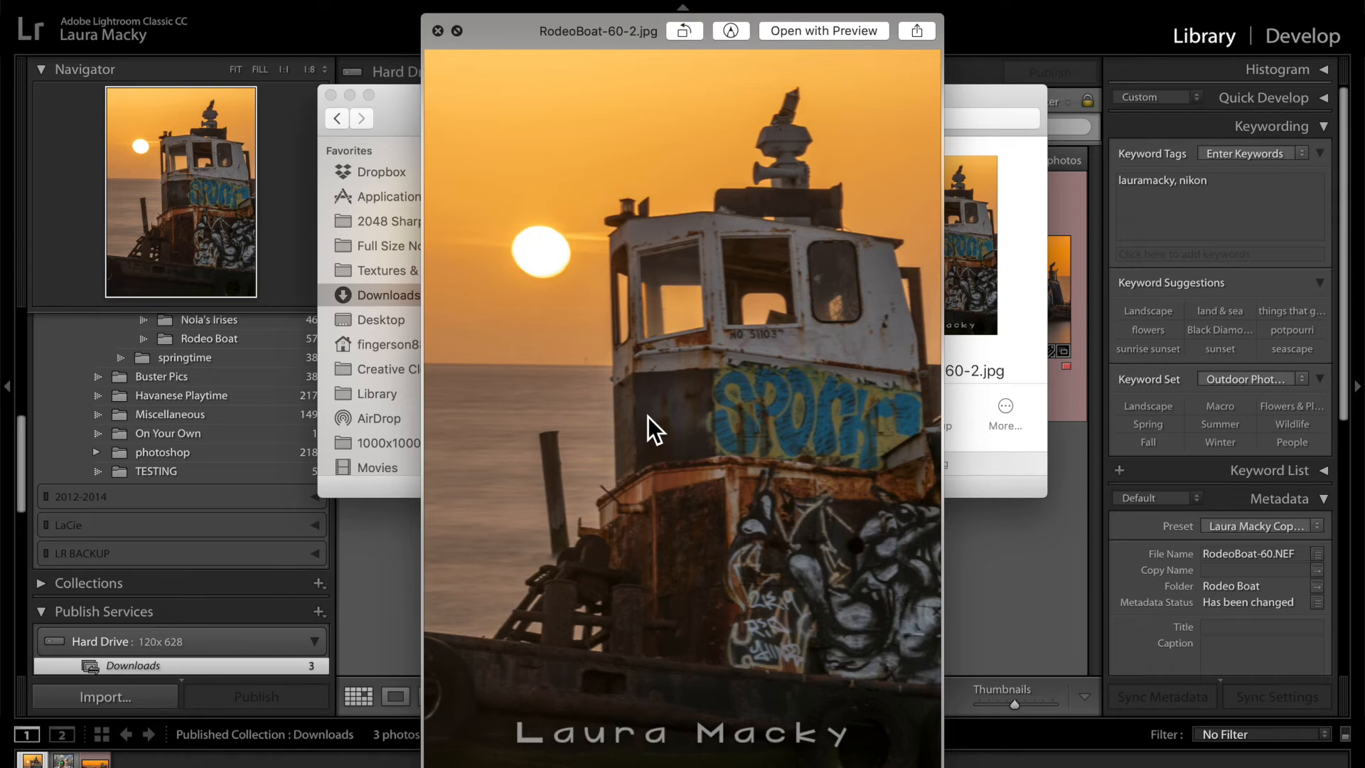
left_click(437, 33)
mouse_move(1134, 24)
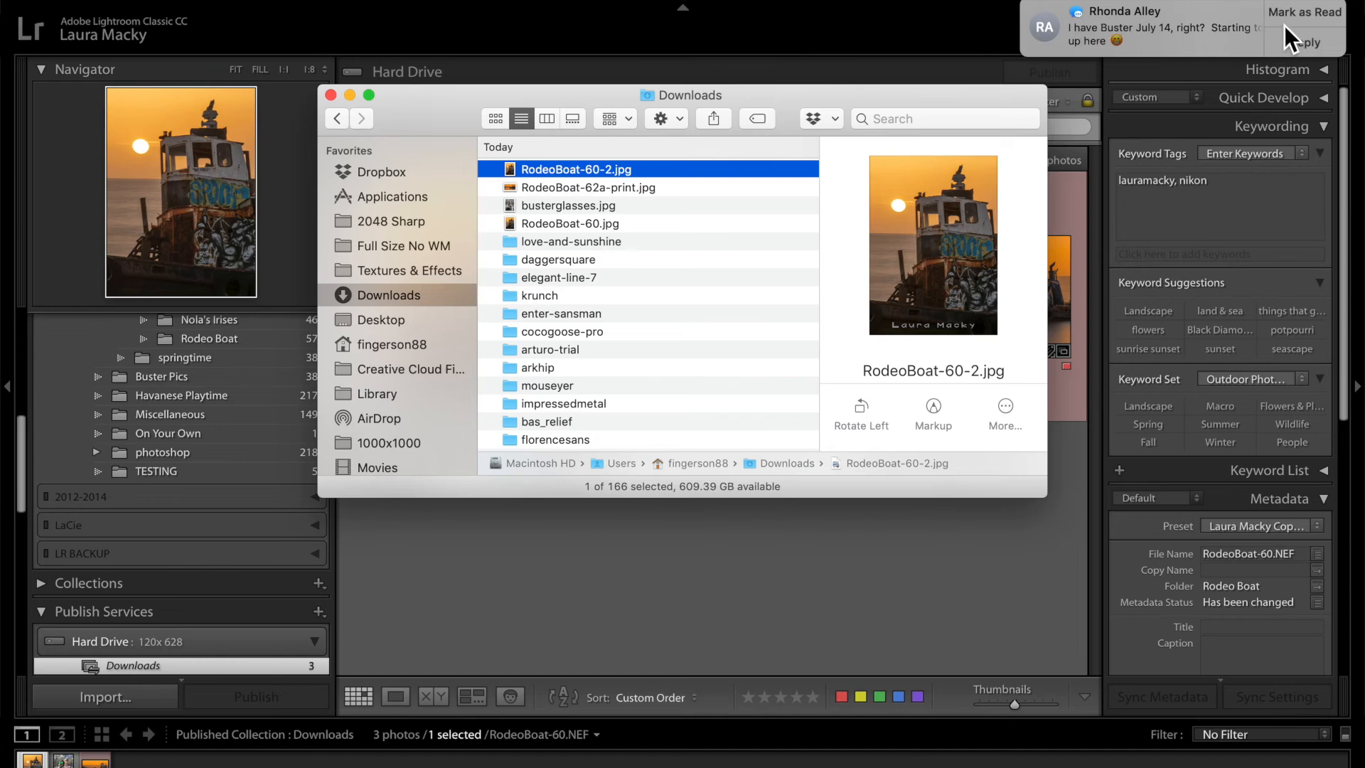
left_click(994, 16)
left_click(1118, 22)
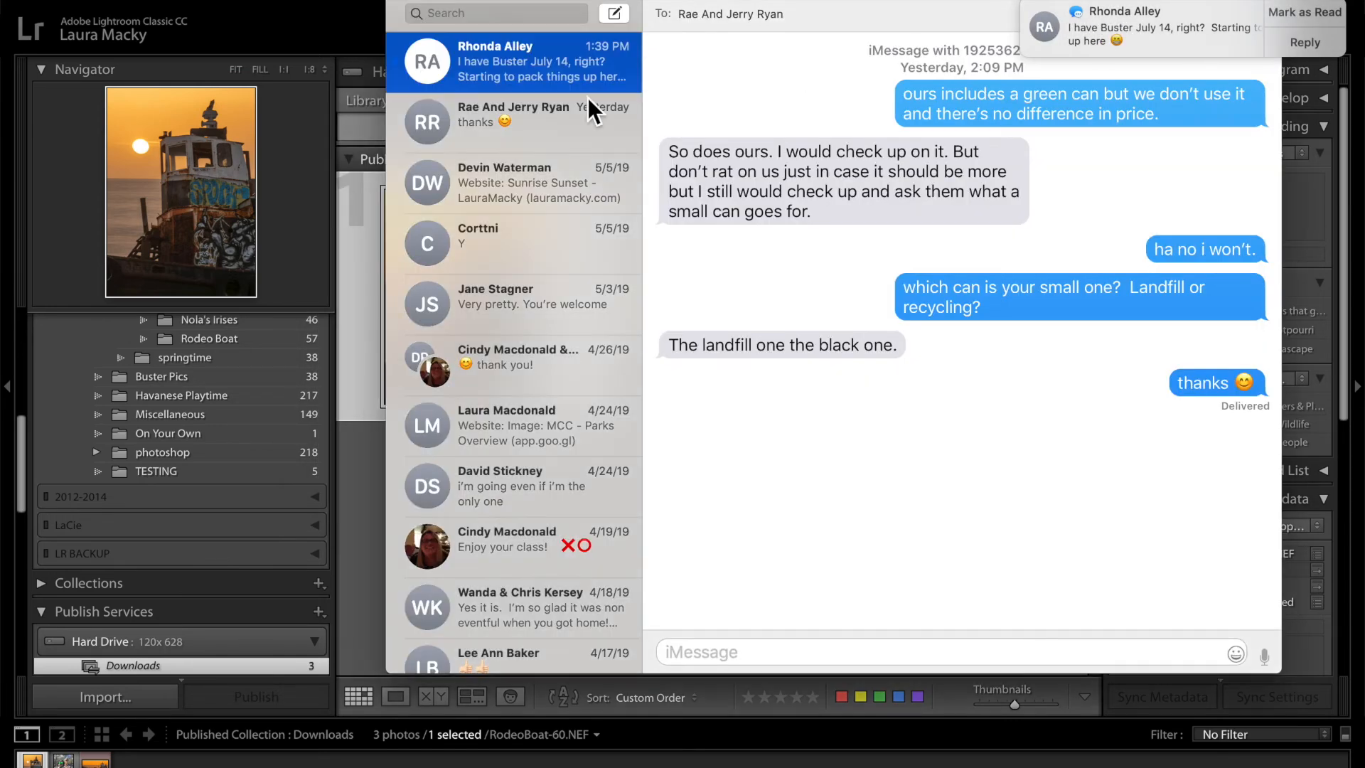
Step: Return from Messages to Lightroom and open the settings of the 120x 628 hard drive publish service
left_click(327, 30)
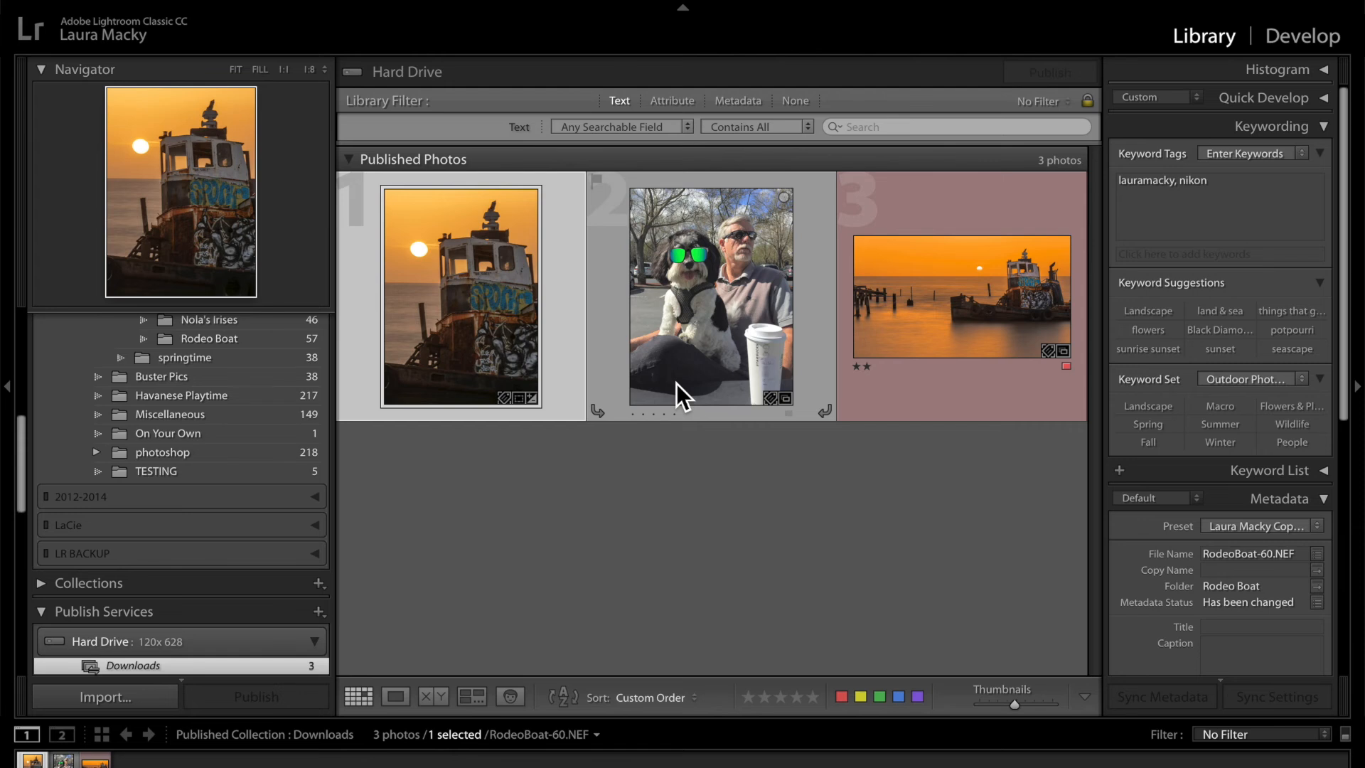
scroll(178, 464, "down", 3)
scroll(178, 464, "down", 2)
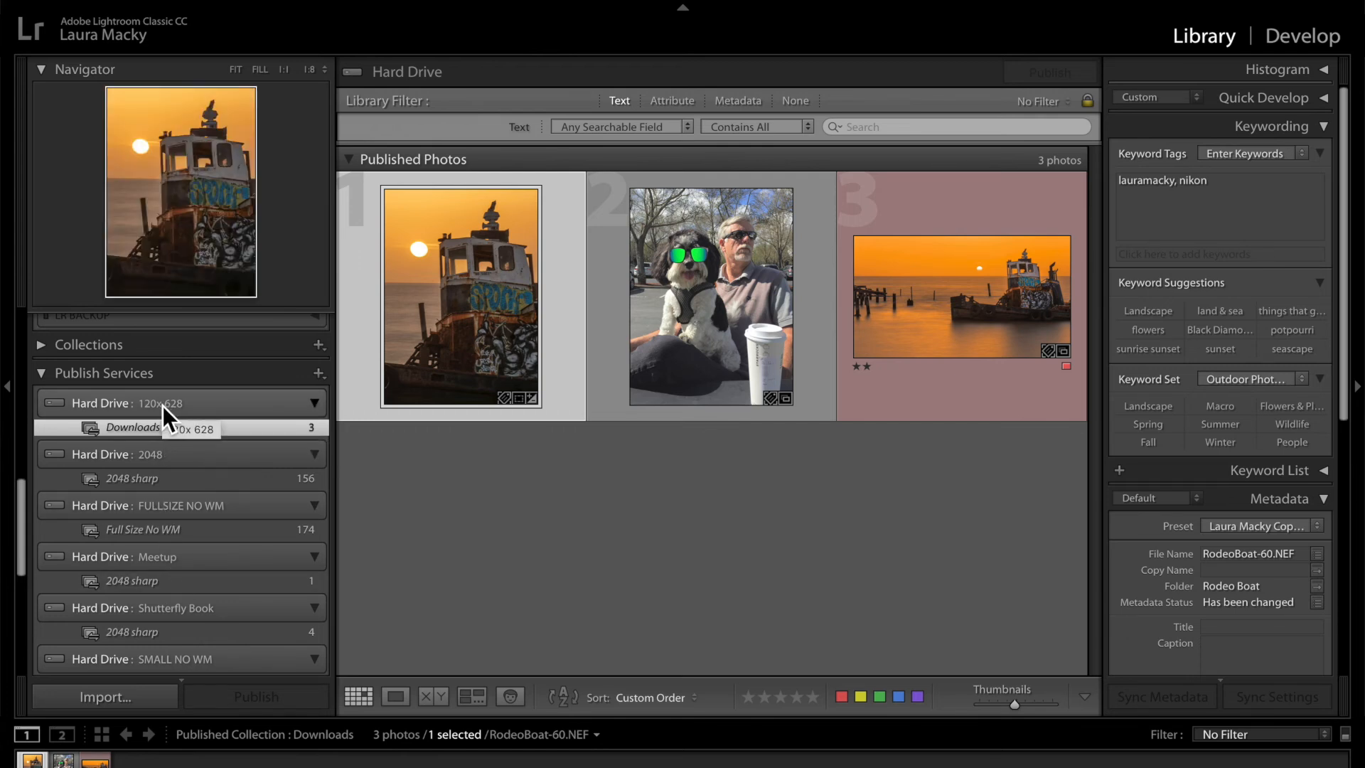
double_click(159, 403)
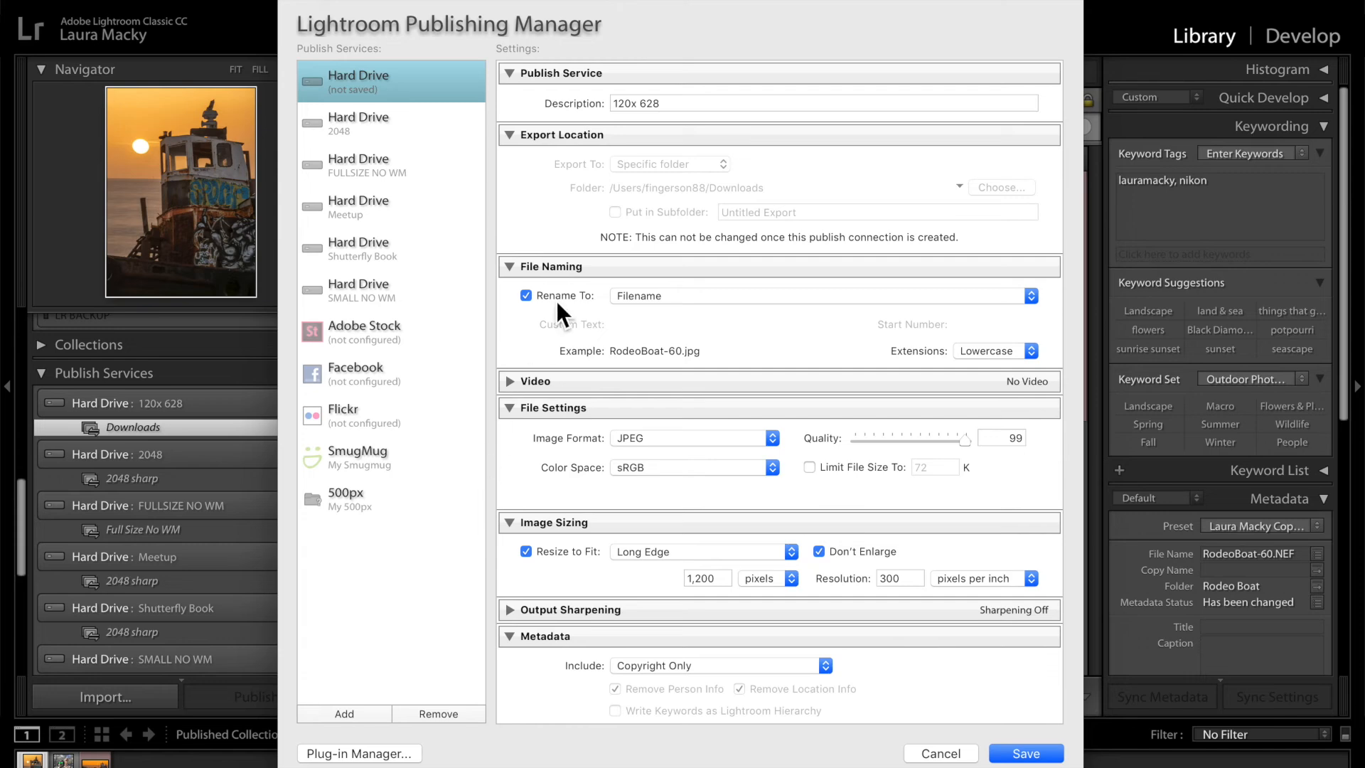
Step: Change the publish service's watermark to Tutorial Watermark 1
scroll(630, 522, "down", 3)
scroll(630, 523, "up", 3)
scroll(630, 523, "down", 2)
scroll(631, 523, "up", 1)
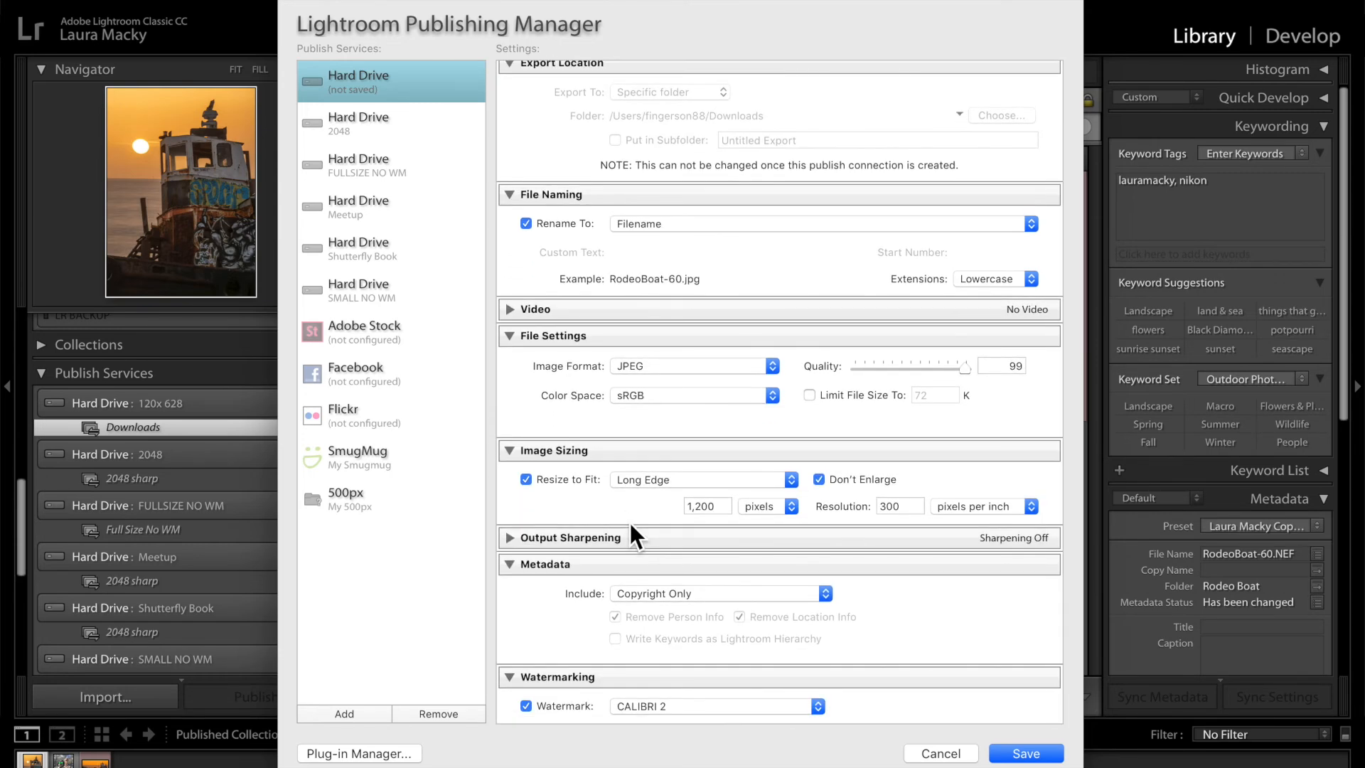
left_click(650, 705)
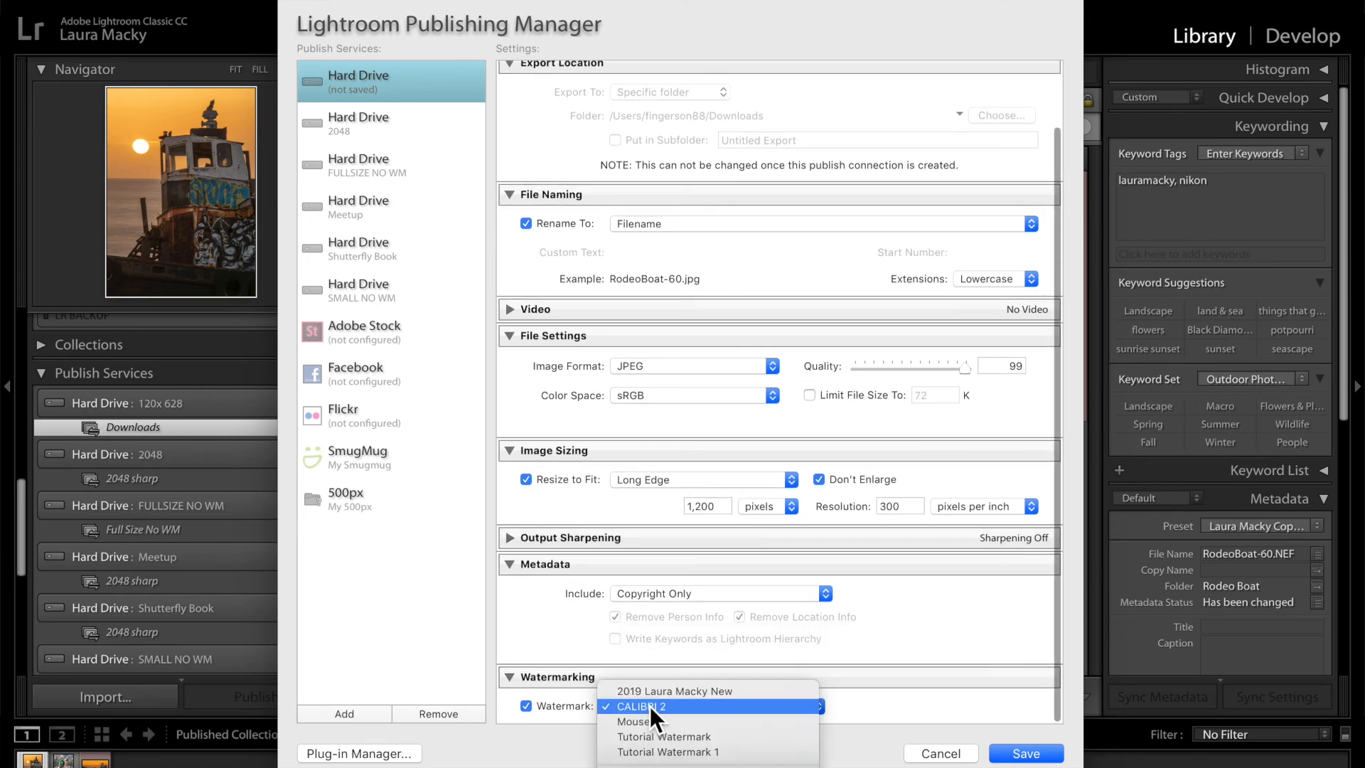
left_click(657, 752)
scroll(819, 595, "down", 2)
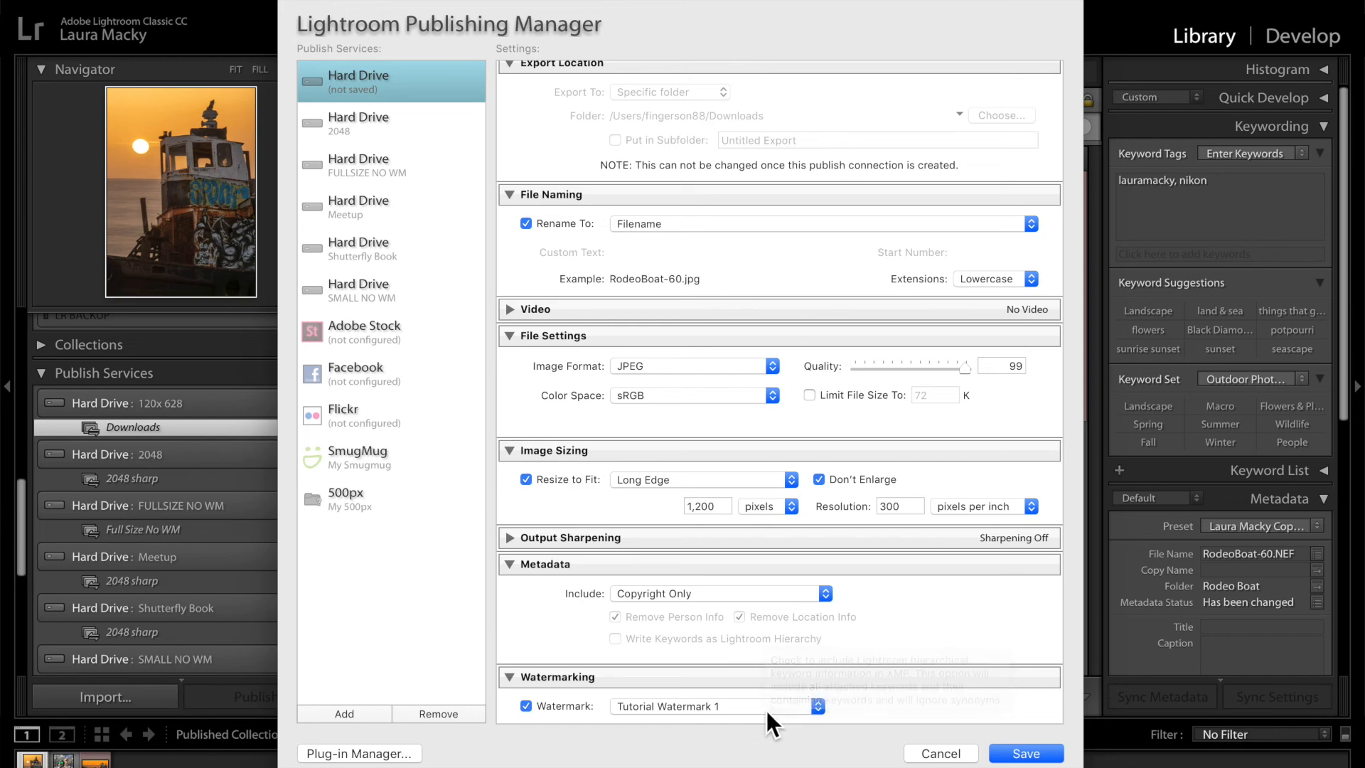
Step: Save the publish service settings with all photos marked for republishing, and publish the Downloads collection
left_click(1026, 754)
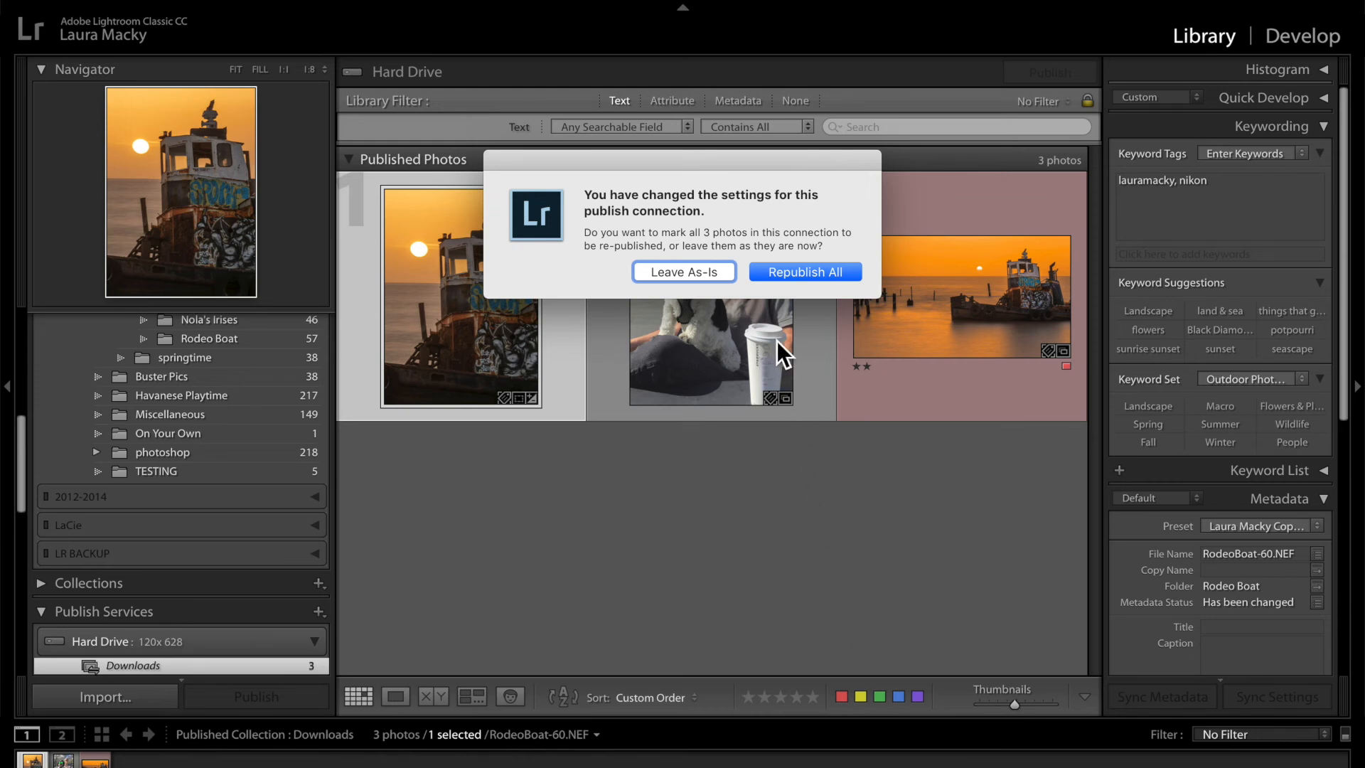
left_click(800, 274)
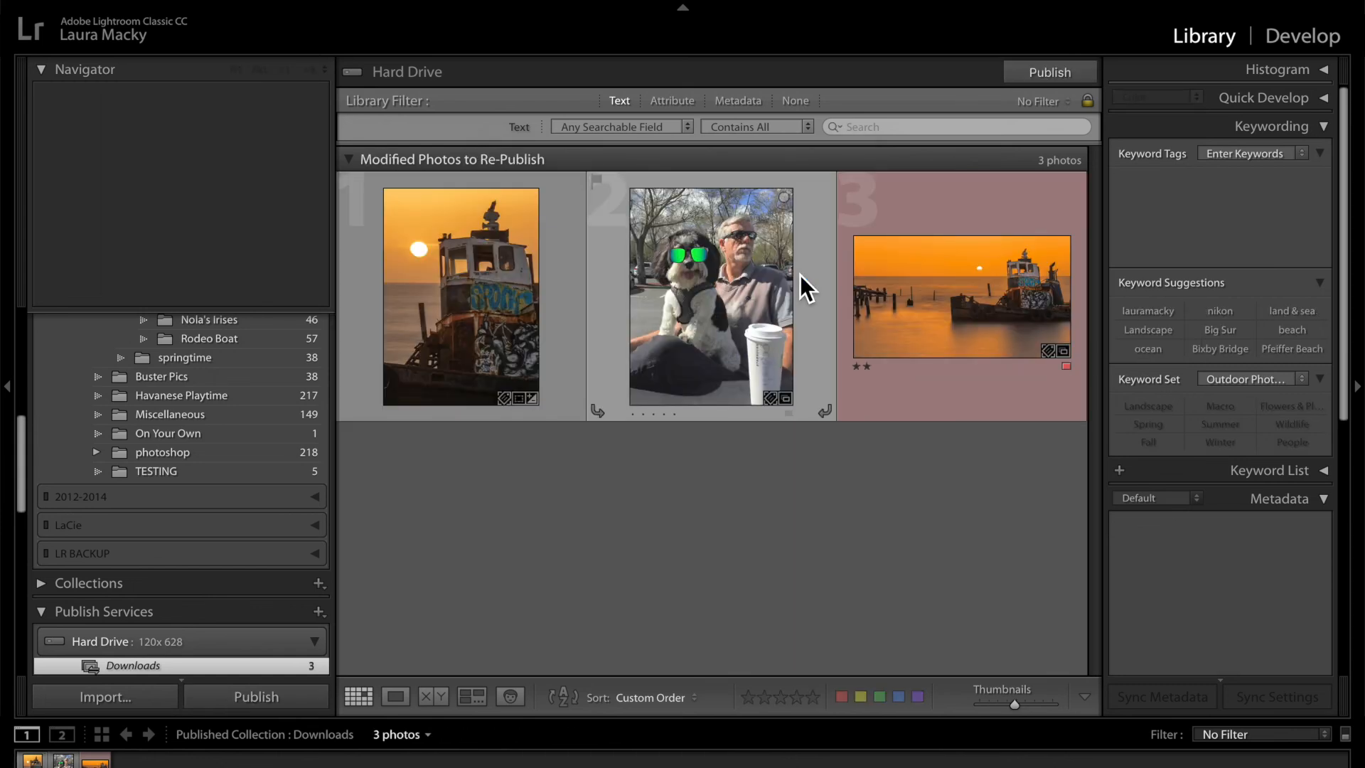
left_click(1055, 77)
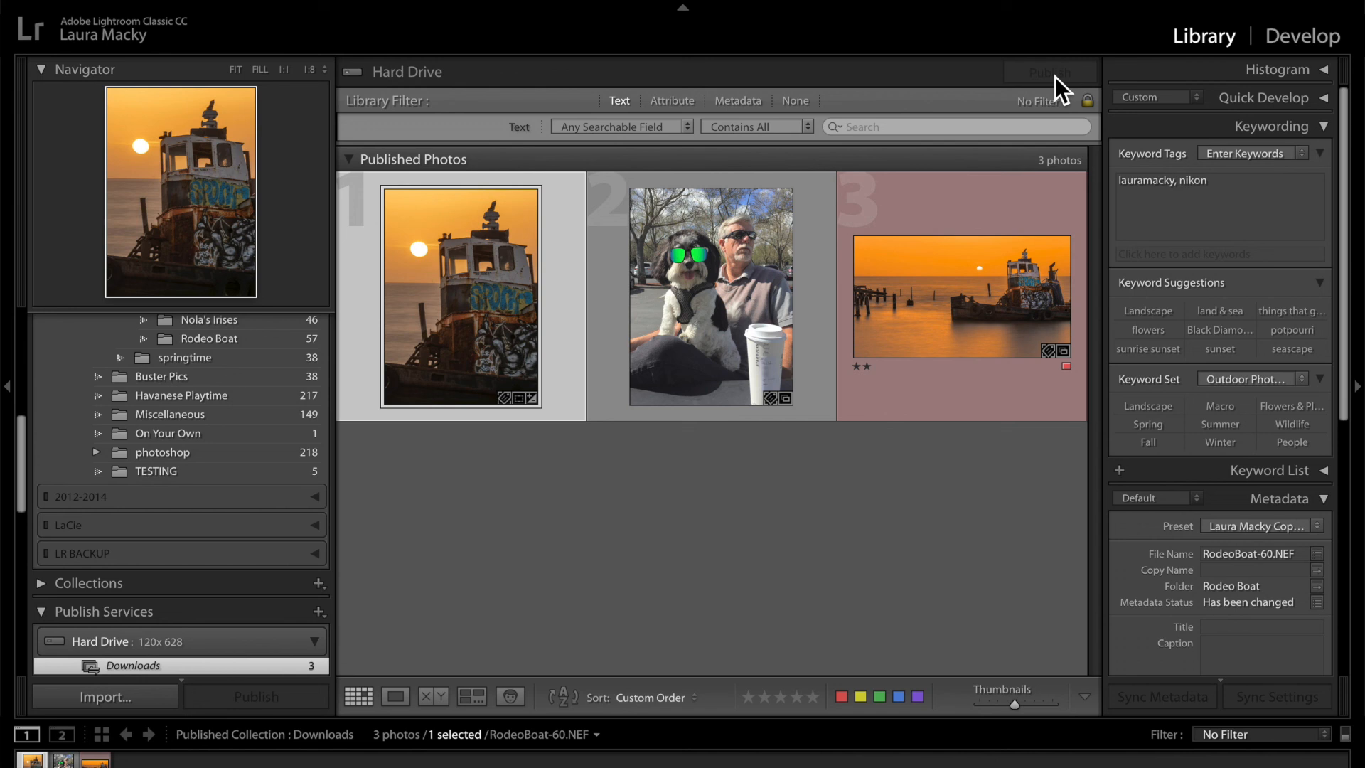
Step: Switch to Finder and preview RodeoBoat-62a-print.jpg in the Downloads folder to check its watermark, closing the preview when done
mouse_move(1354, 17)
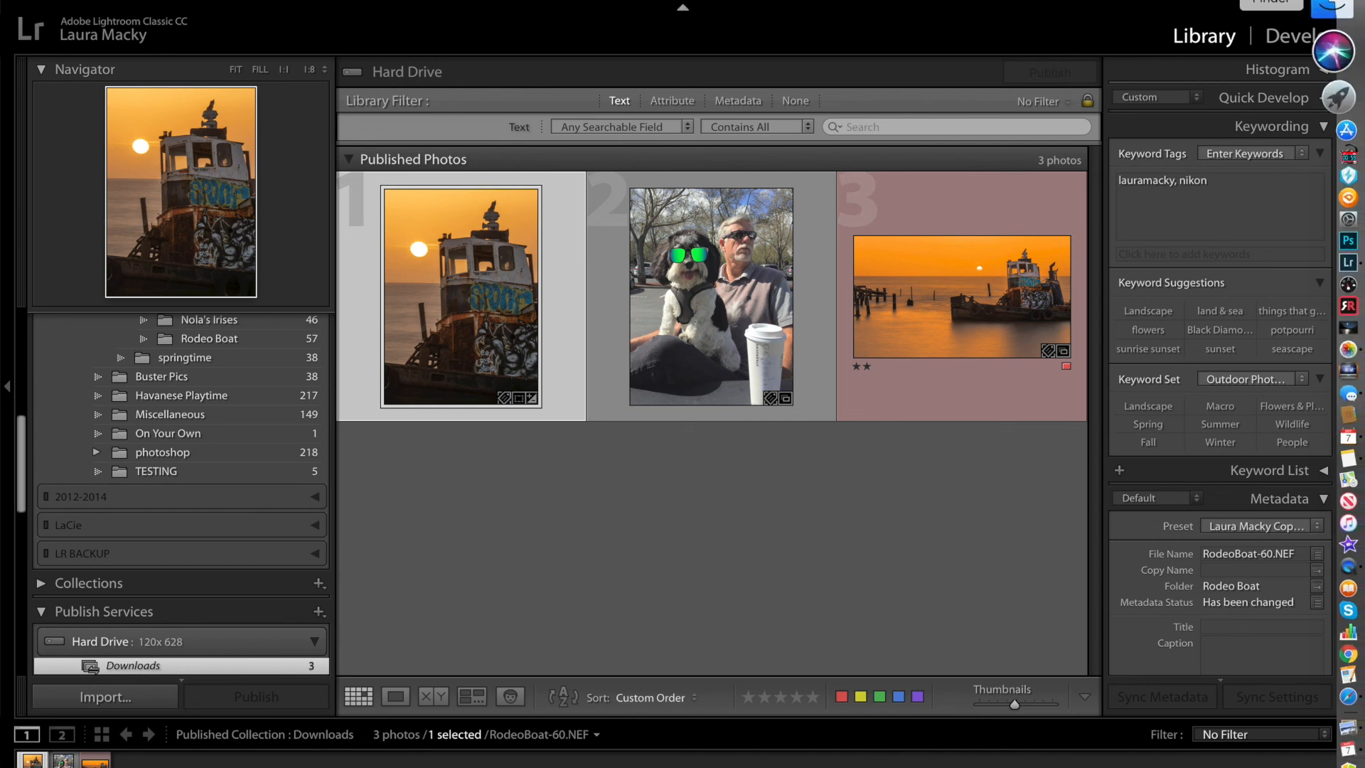
left_click(1351, 14)
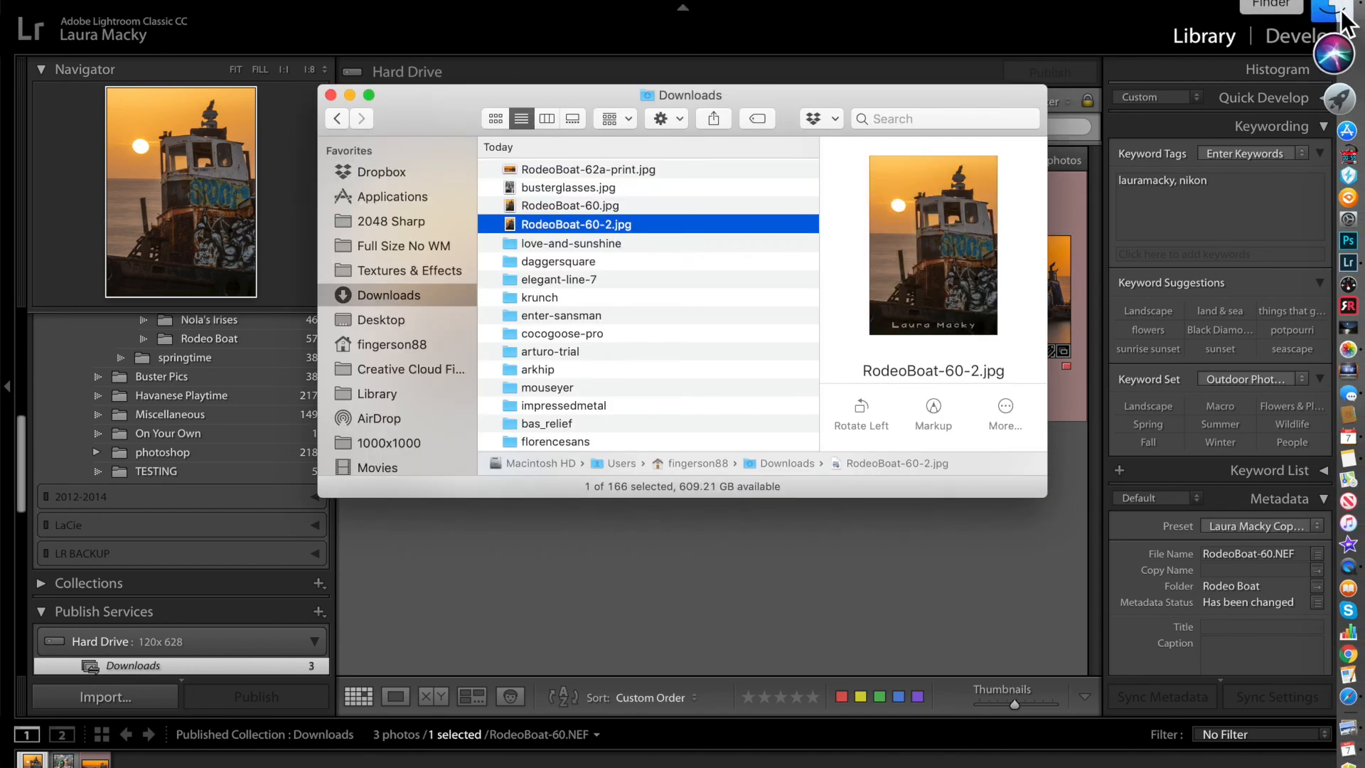
left_click(562, 169)
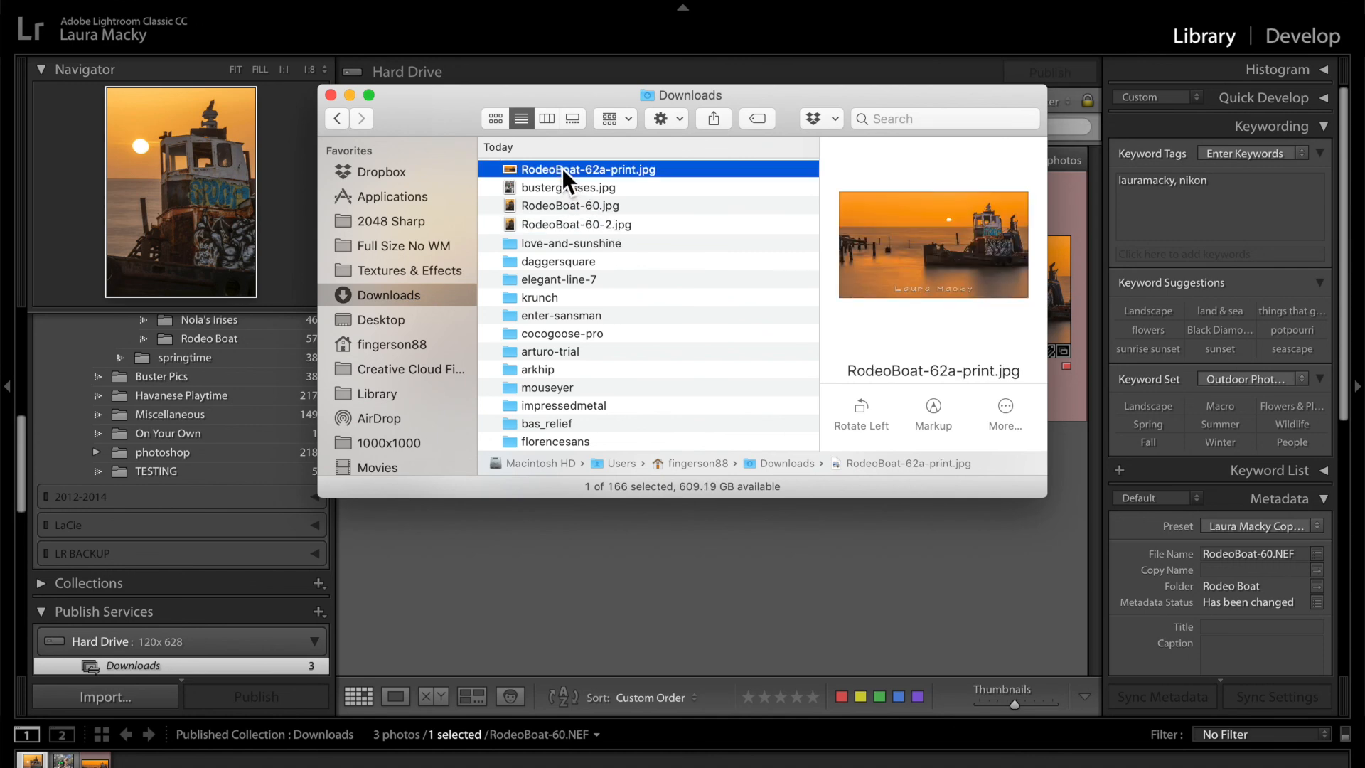
key("space")
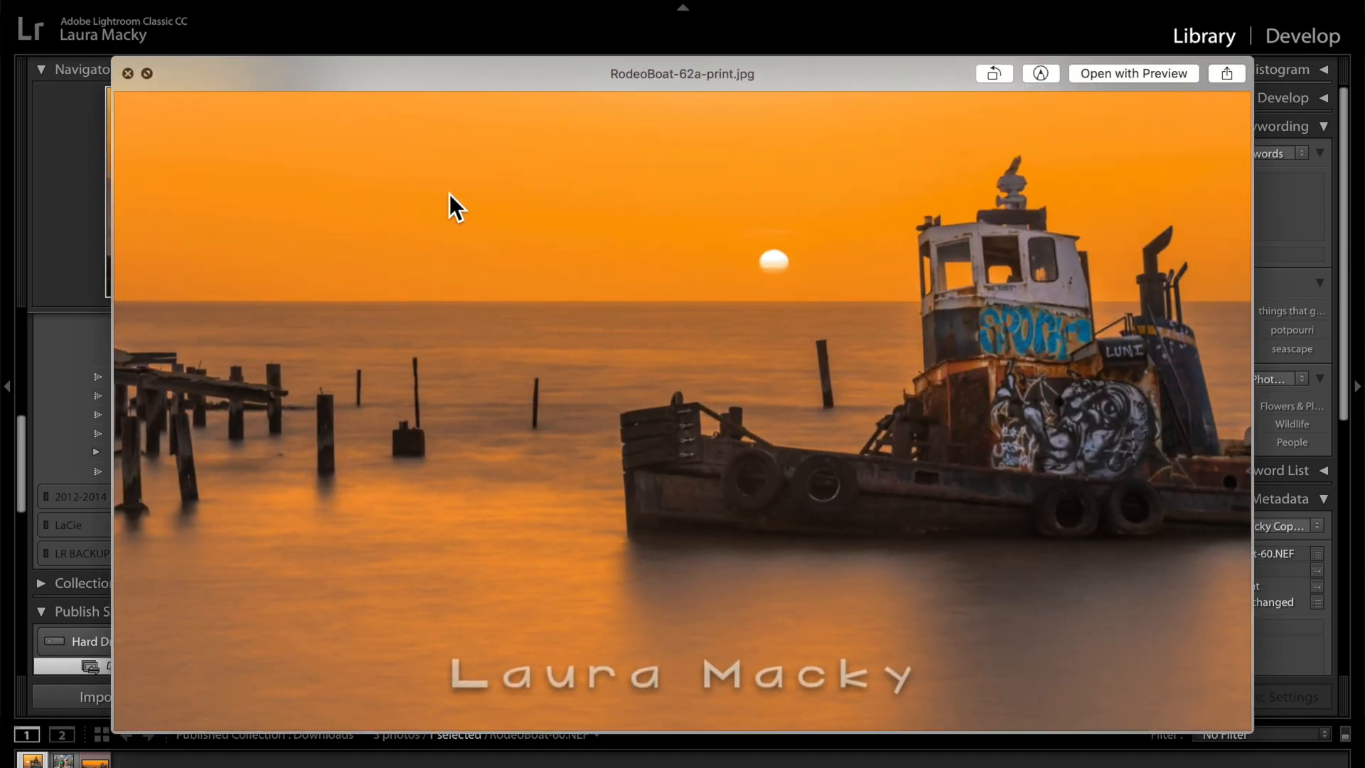
left_click(131, 74)
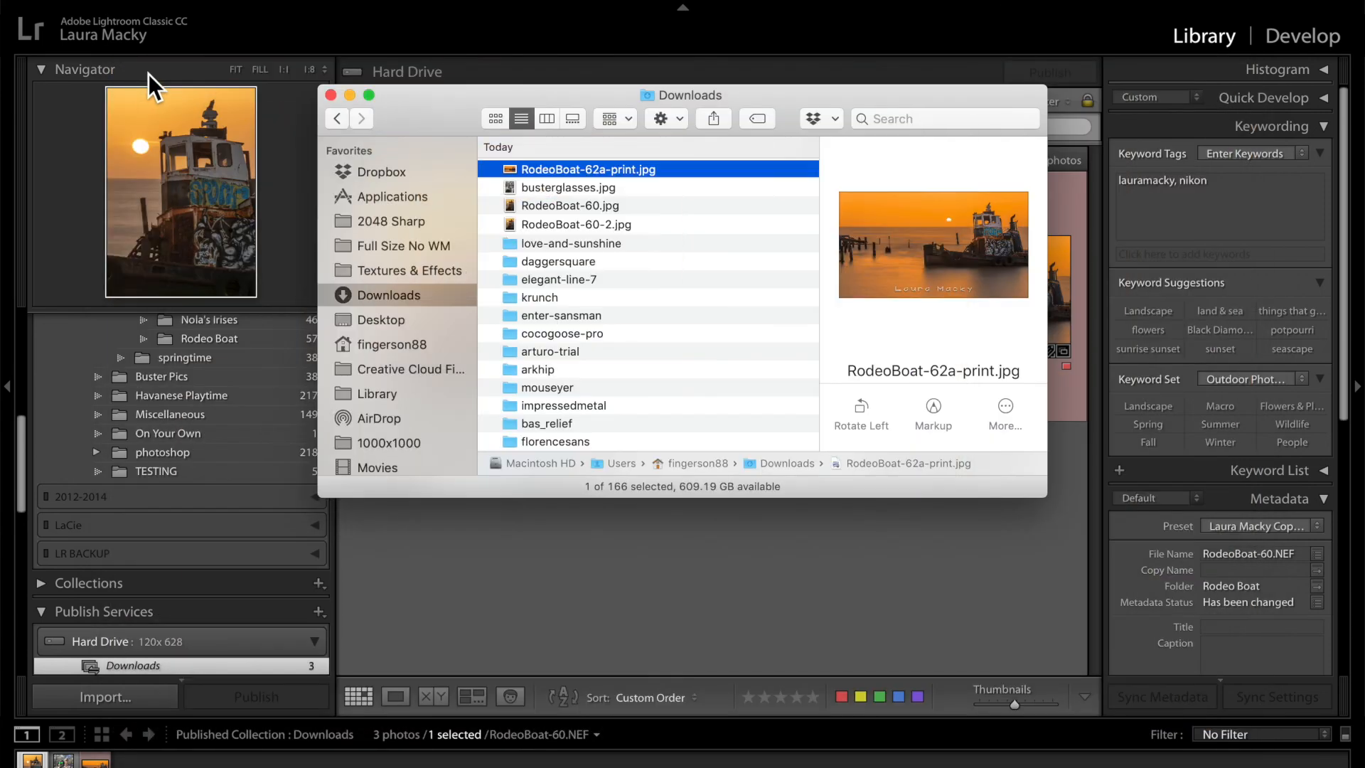
Step: Preview busterglasses.jpg to check its watermark, and close the preview
left_click(567, 187)
key("space")
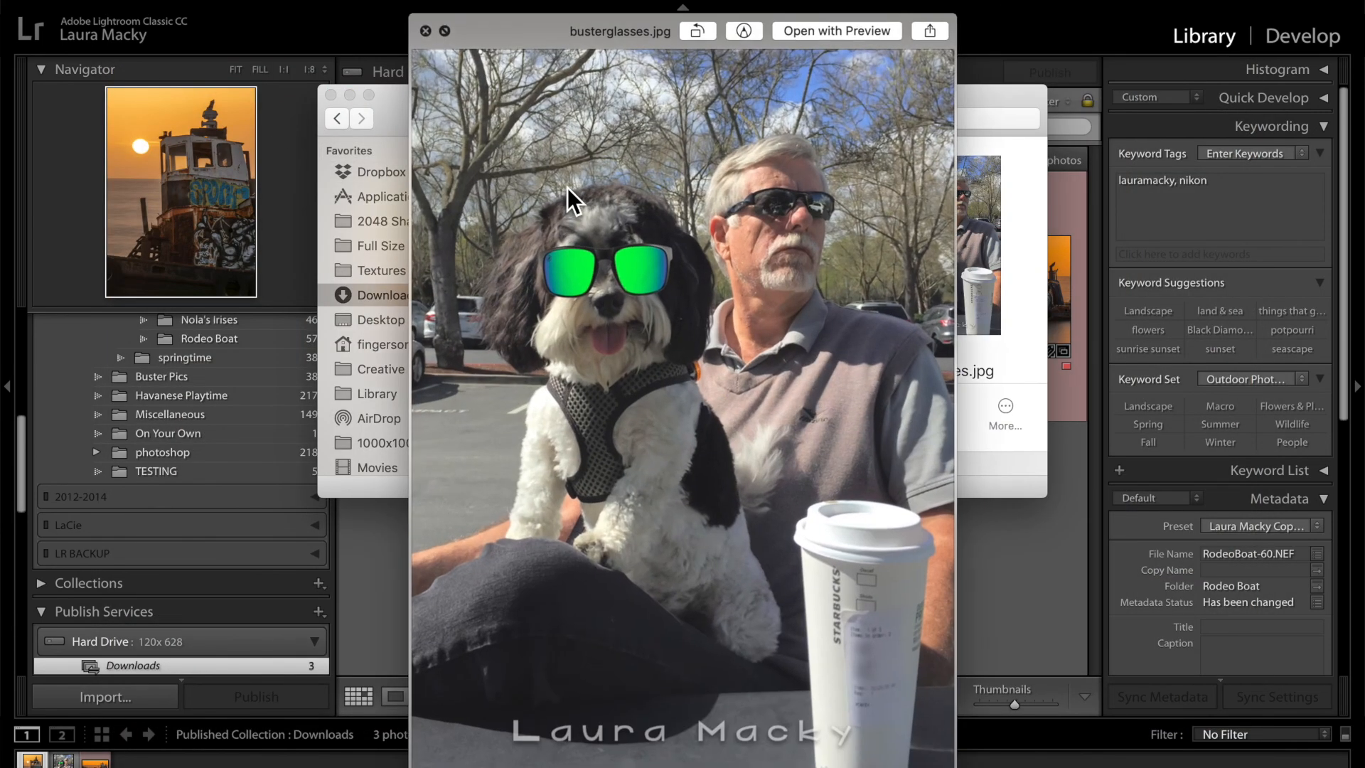
left_click(426, 31)
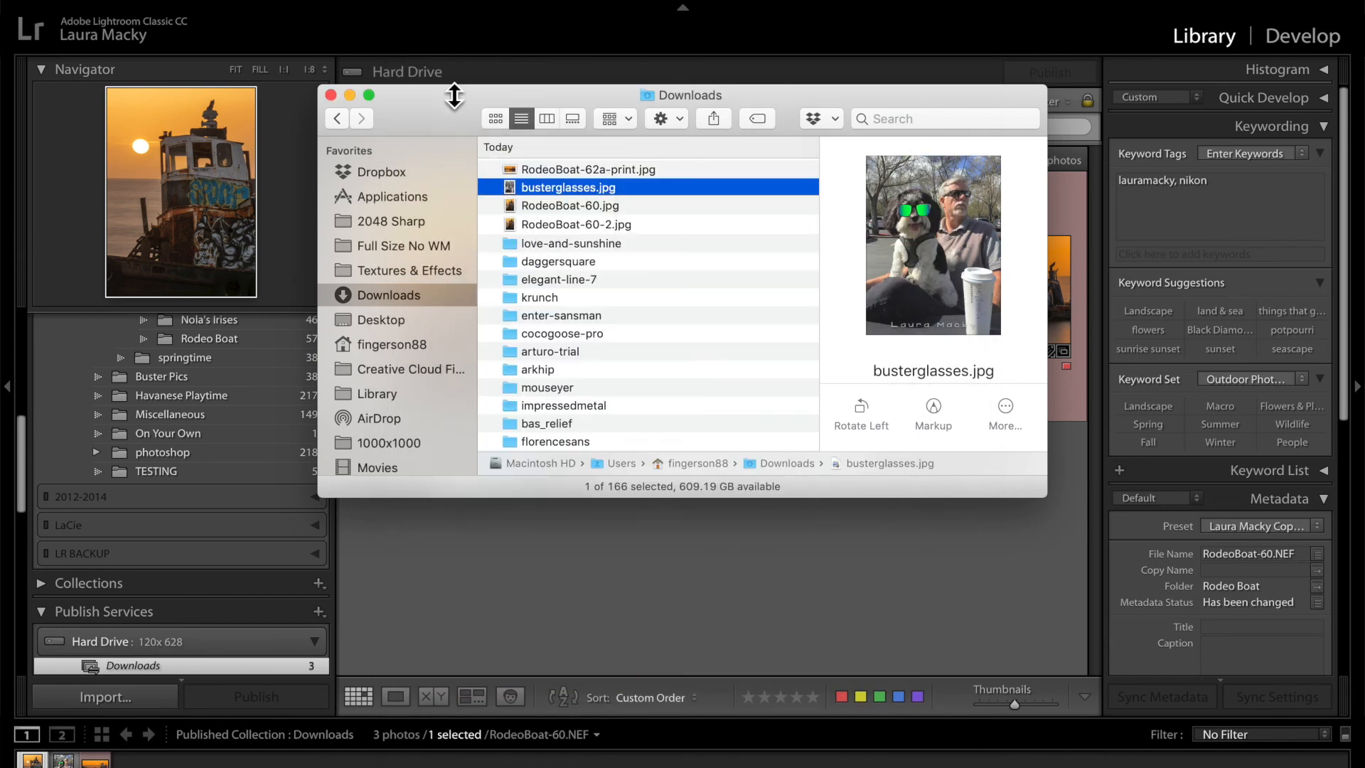
Step: Preview RodeoBoat-60.jpg to check its watermark, and close both the preview and the Finder window
left_click(546, 206)
key("space")
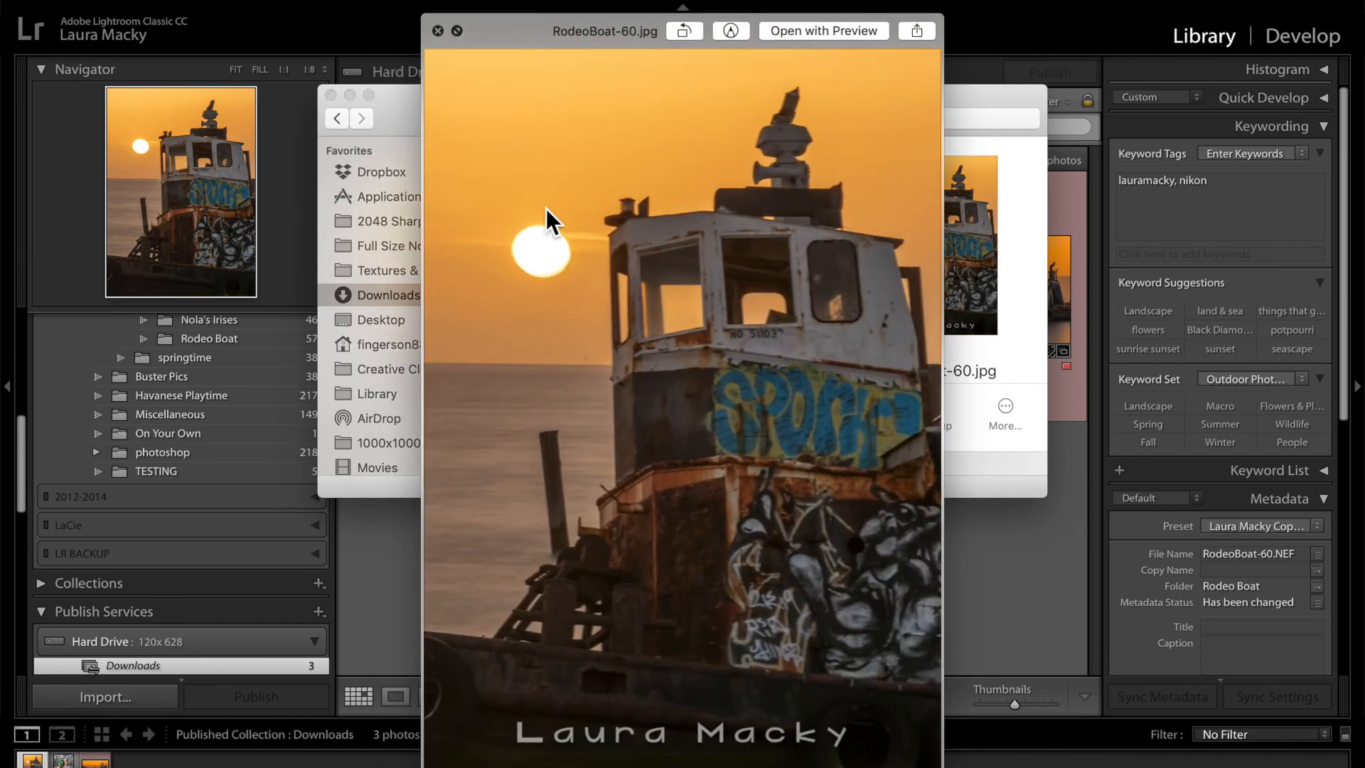
left_click(441, 33)
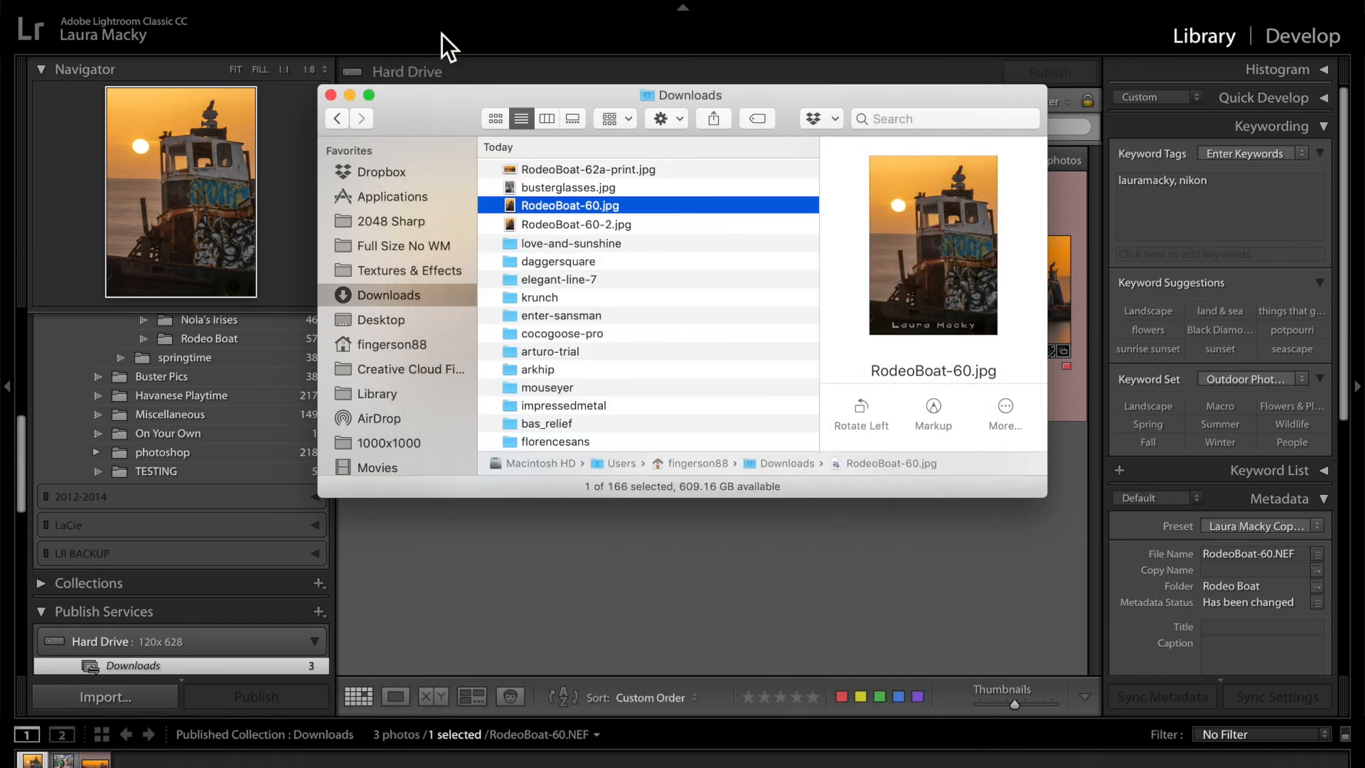
left_click(332, 98)
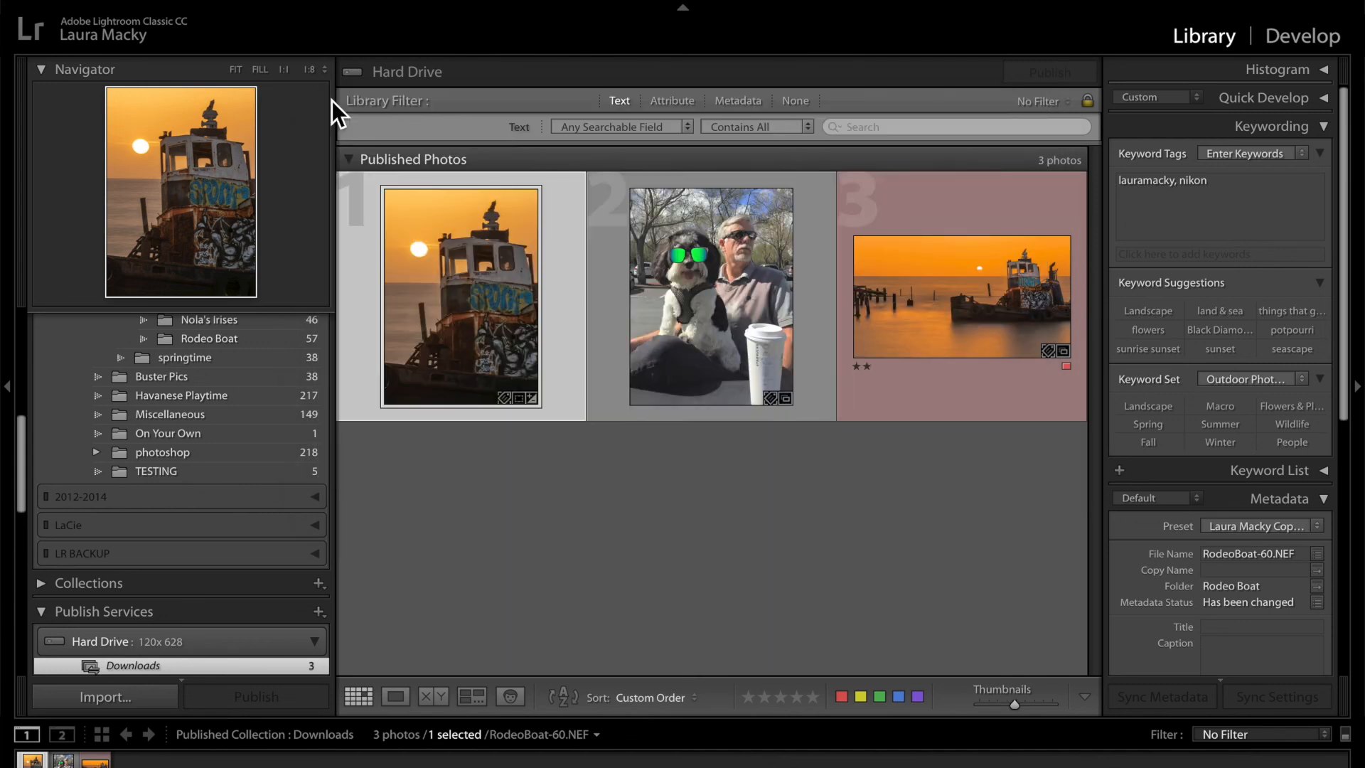